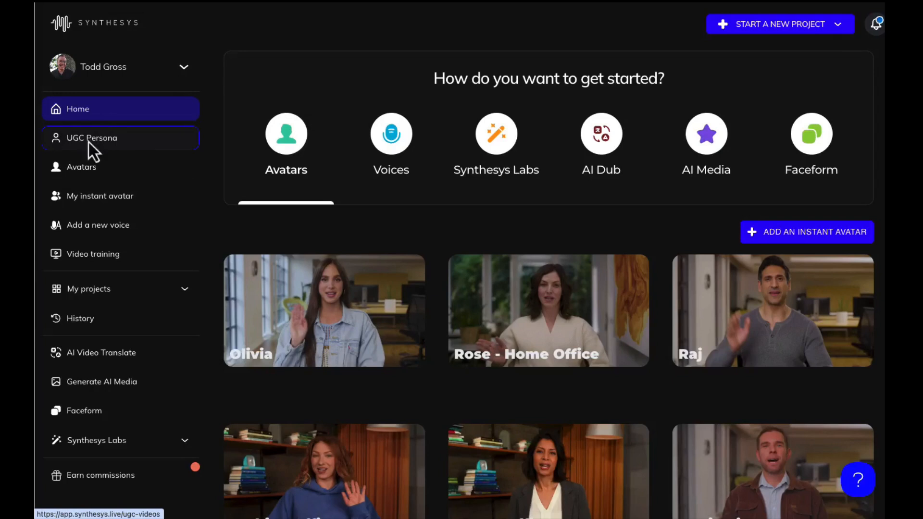
Step: Start a new UGC video from UGC Persona and open its audio generation options
click(92, 144)
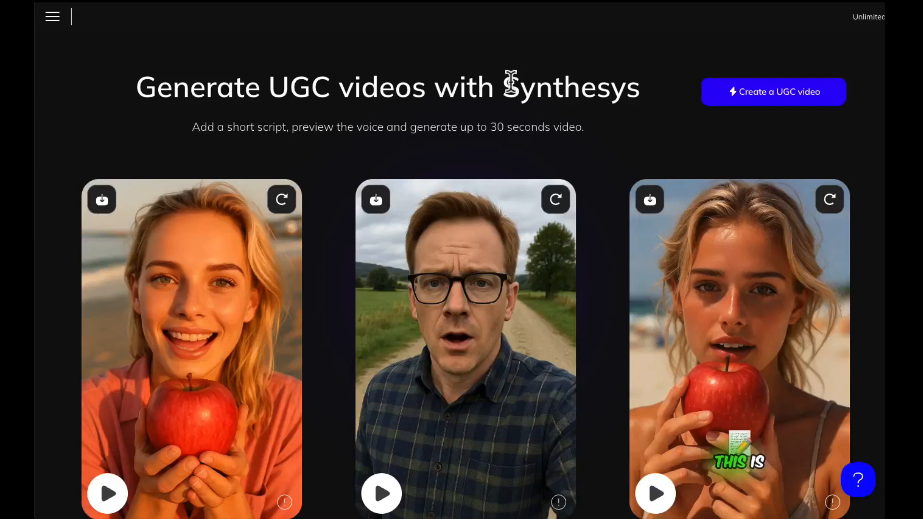
click(771, 98)
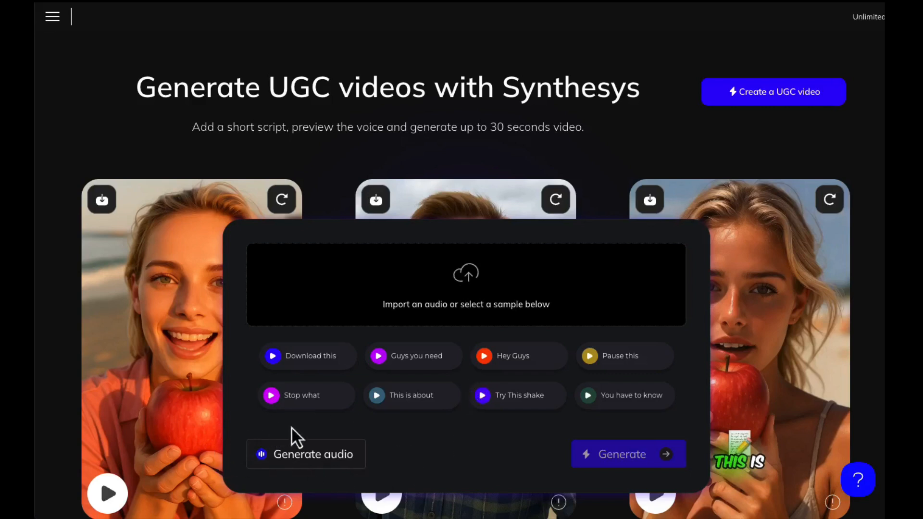
click(317, 459)
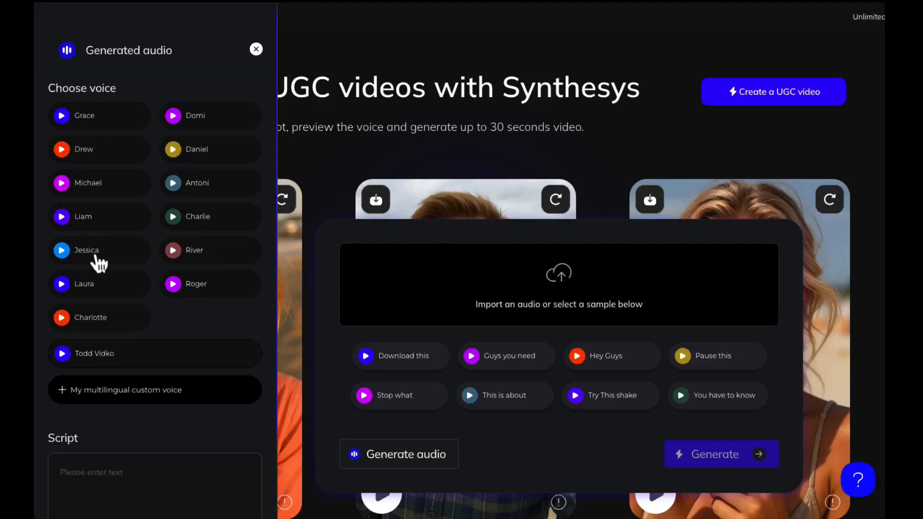
Step: Sample the Jessica voice and the saved custom voice, and choose Jessica for the audio
click(61, 252)
click(62, 353)
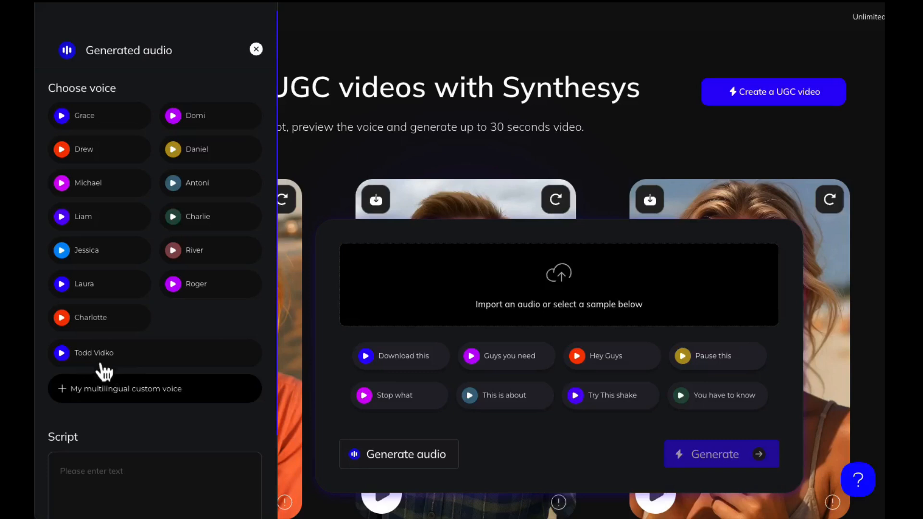
click(95, 262)
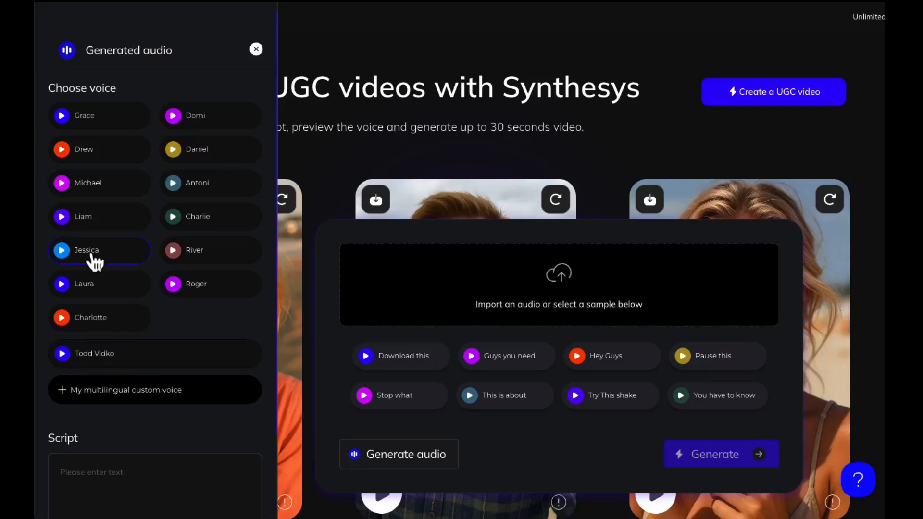
Step: Begin the script with a line giving the speaker's first name followed by "and I love to play Pickleball."
scroll(128, 262, down, 2)
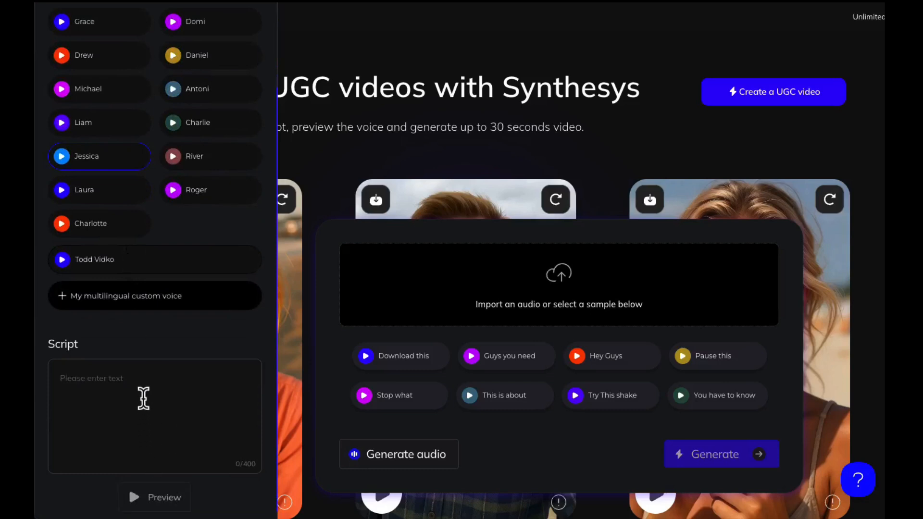
click(126, 381)
text(My name is A)
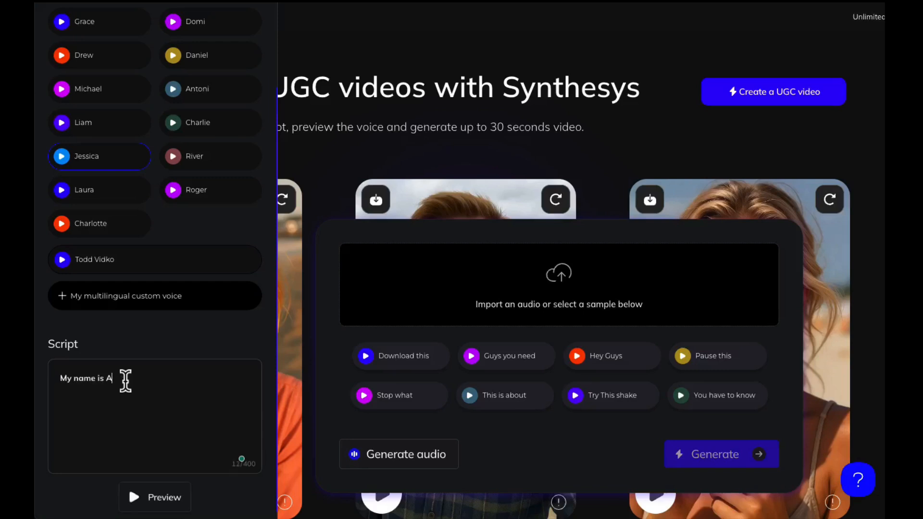
text(udrey and I love to play Pickle)
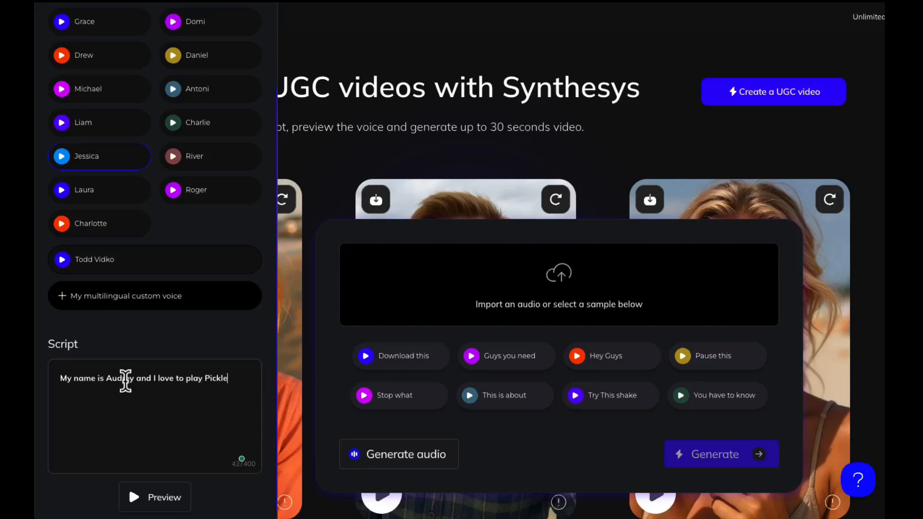
text(ball.)
key(Return)
Step: Continue the script on a new line with "You have been following my channel, and I really want you to consider buying this water bottle"
text(You have been following my channe)
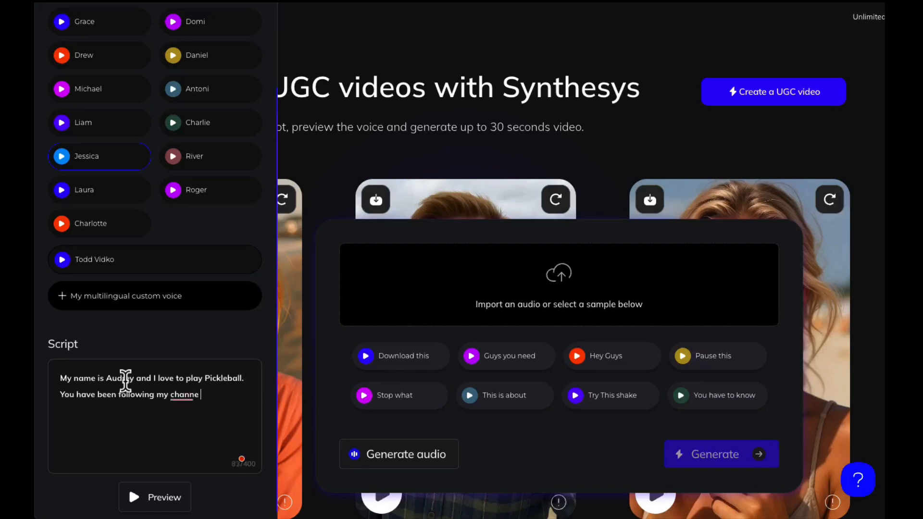
text(l, and I really want you to)
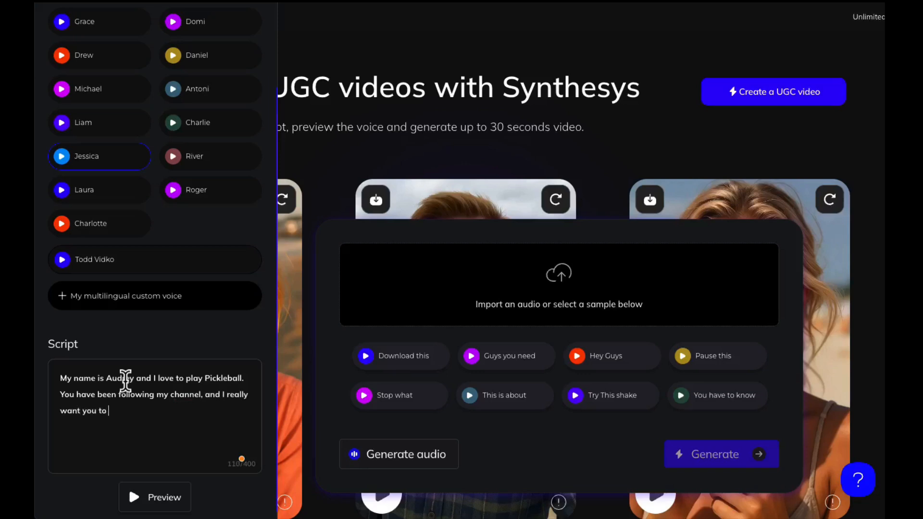
text( consider bu)
text(ying this water bo)
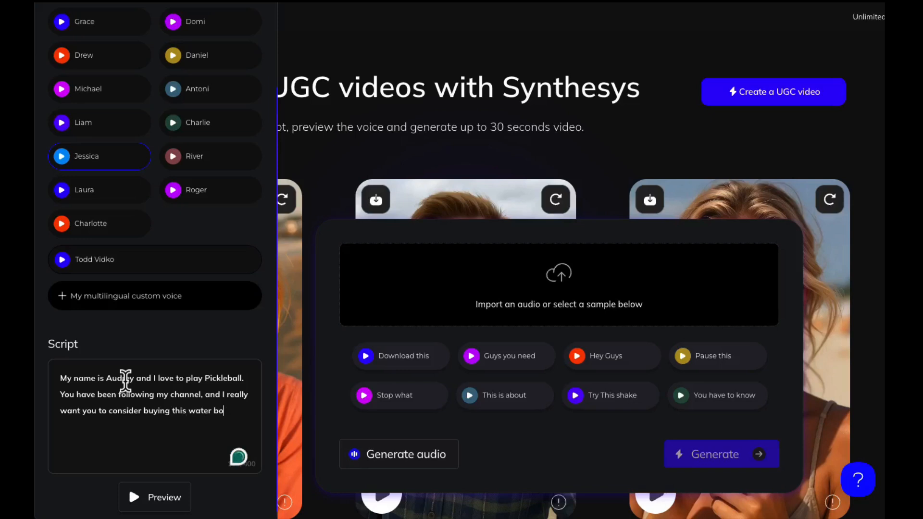
text(ttle )
text(because)
text( it has a clever)
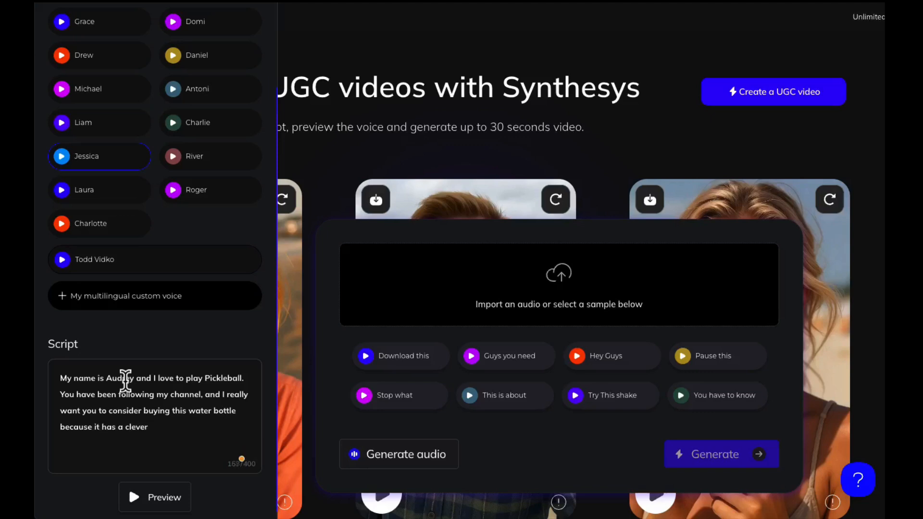
text( Picke)
text(lball theme to it. )
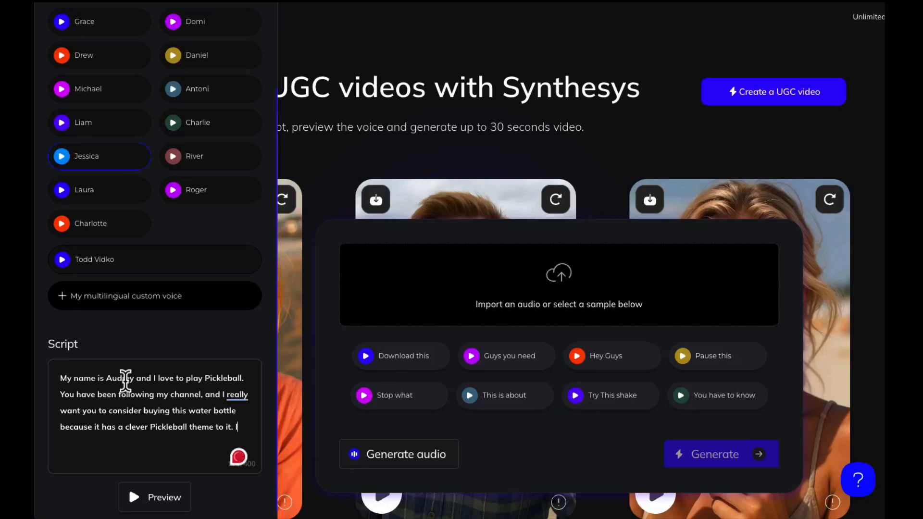
text(It is fantastic)
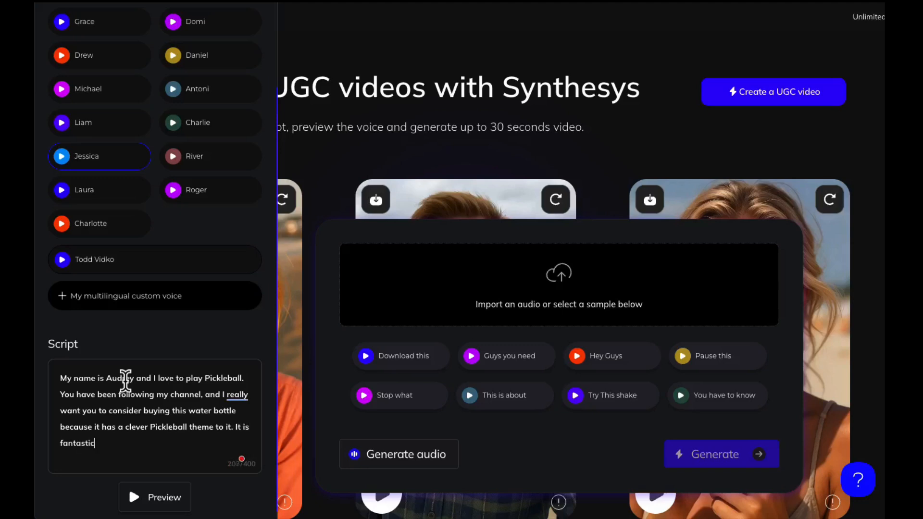
text(, get it from my store)
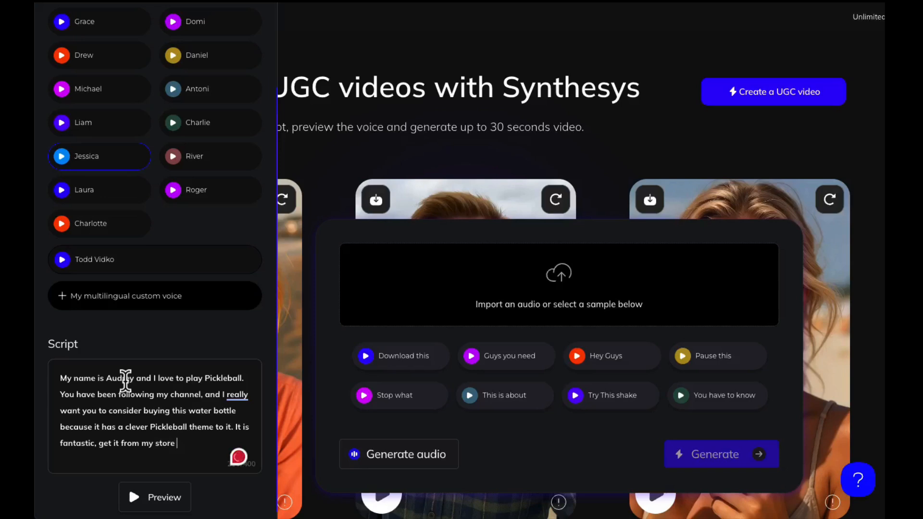
Step: End the script with "It is fantastic, get it from my store at the link in my profile!"
text(at the li)
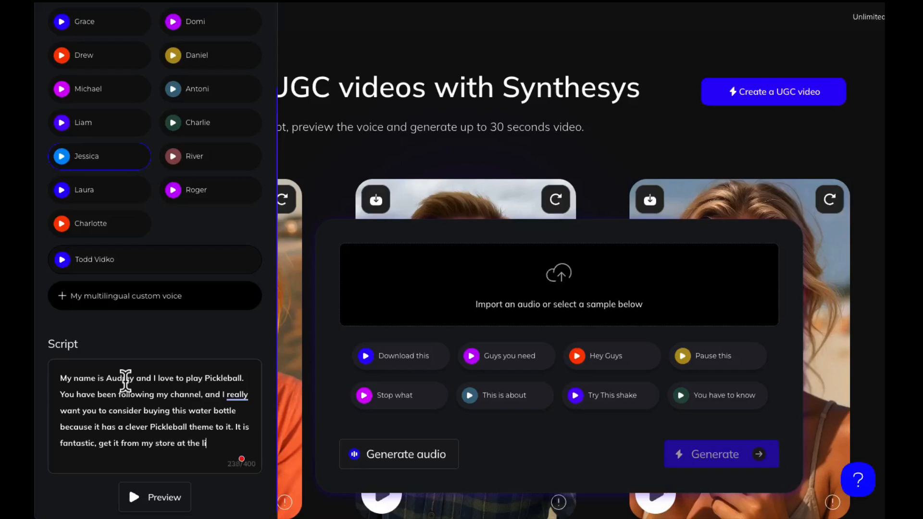
text(nk in my profile!)
Step: Generate the voice audio from the finished script and play it back
click(158, 499)
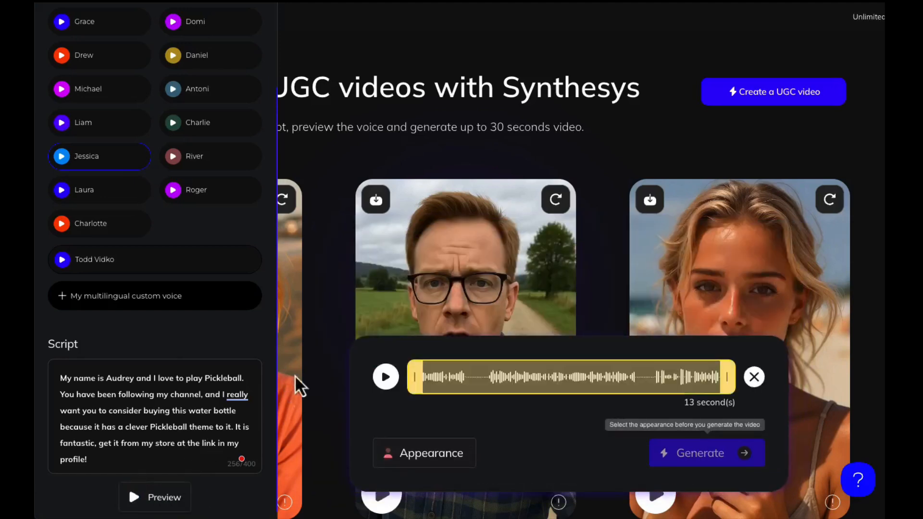
click(386, 377)
Step: In the appearance settings, describe the actor as "A young woman, 25 years old, wearing a visor and dressed in a purple tshirt"
click(432, 454)
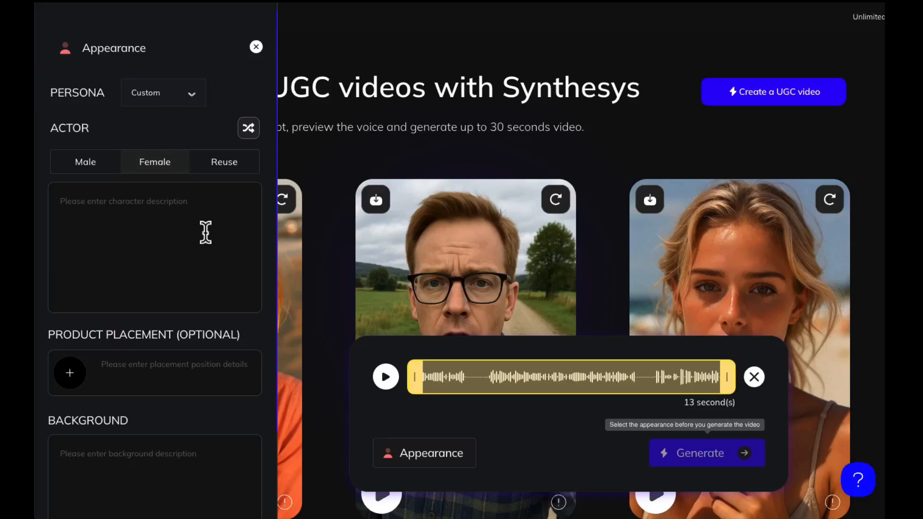
click(181, 202)
text(A)
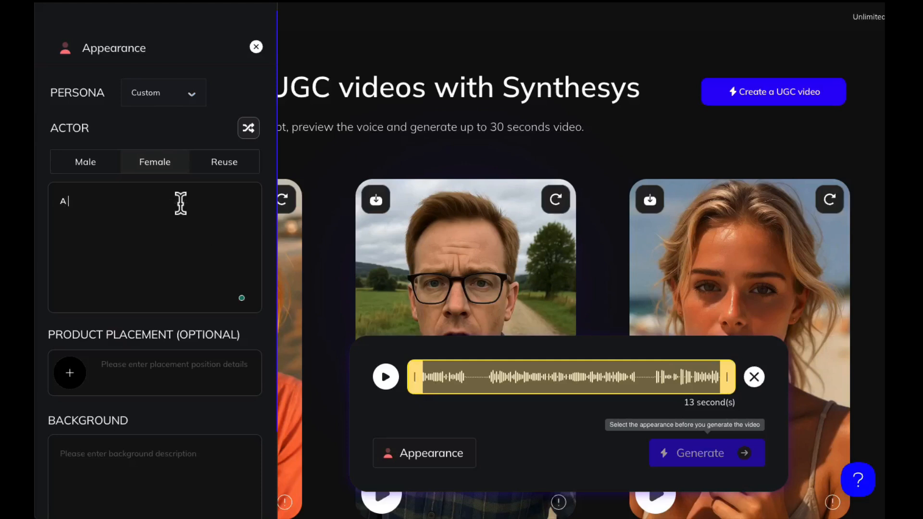
text( young woman, 25 year)
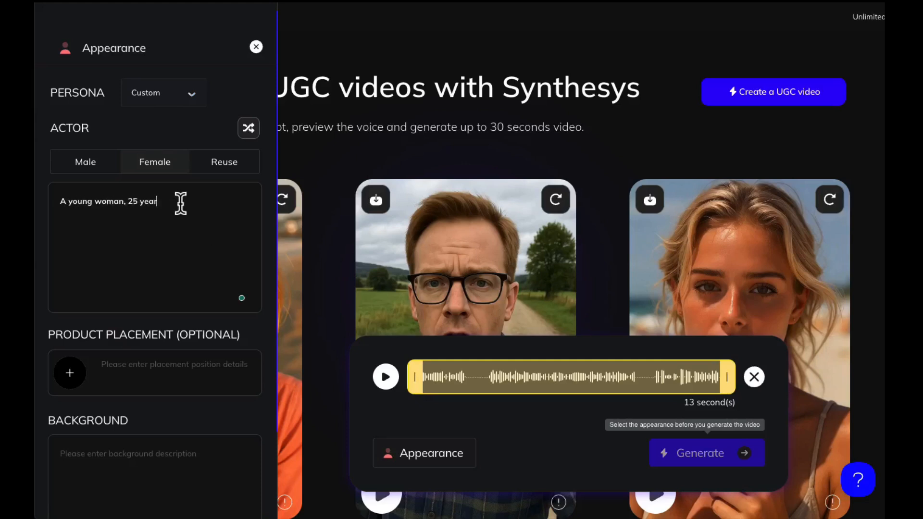
text(s old.)
text( wearing a v)
text(isor)
text( and dressed ina)
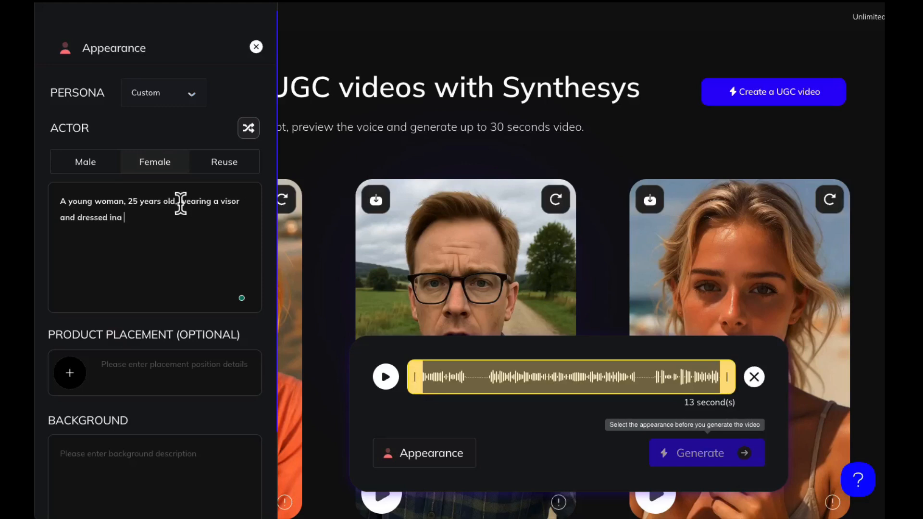
key(BackSpace)
key(BackSpace)
text(n a purple tshirt)
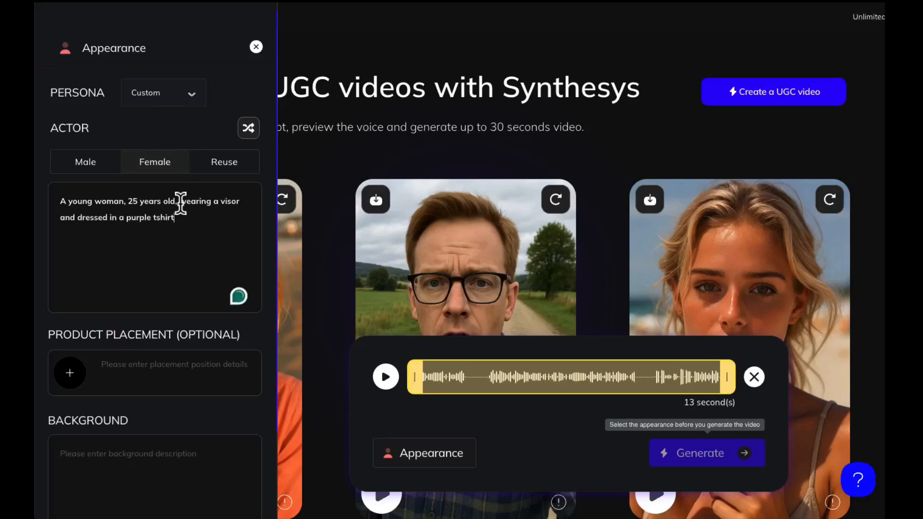
text(. She has brown curly hair.)
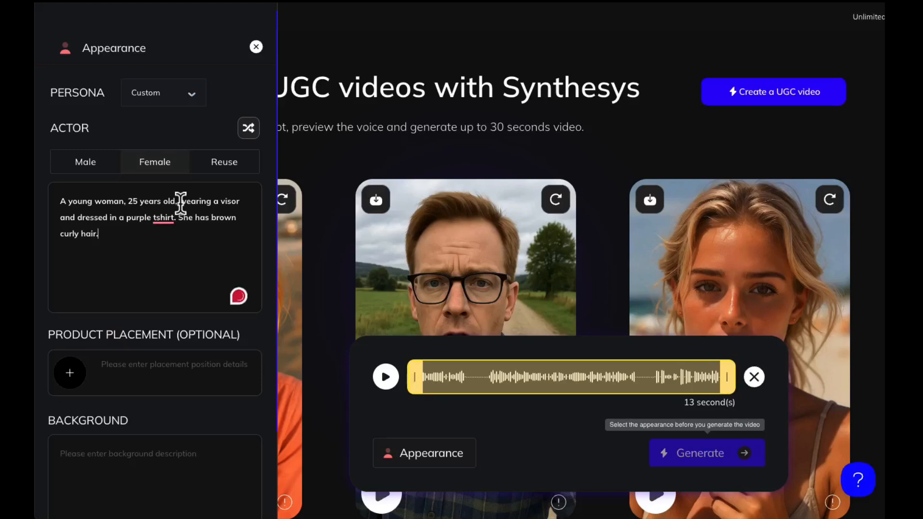
Step: Upload the tumbler photo from the Desktop folder as the product placement image
scroll(146, 293, down, 2)
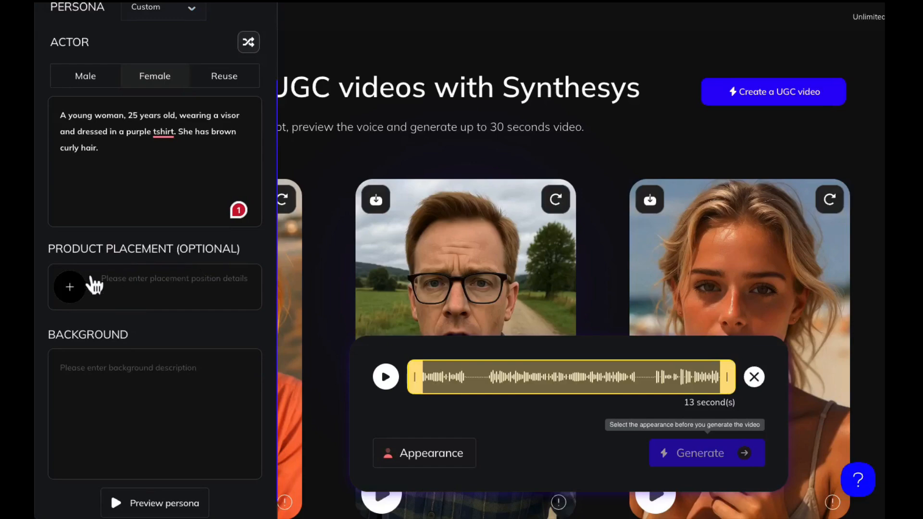
click(73, 296)
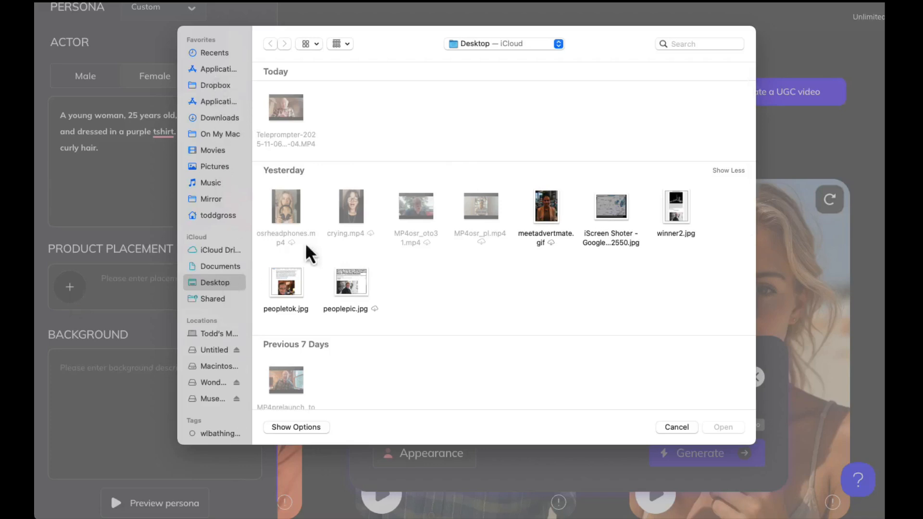
scroll(349, 235, down, 2)
scroll(349, 234, down, 10)
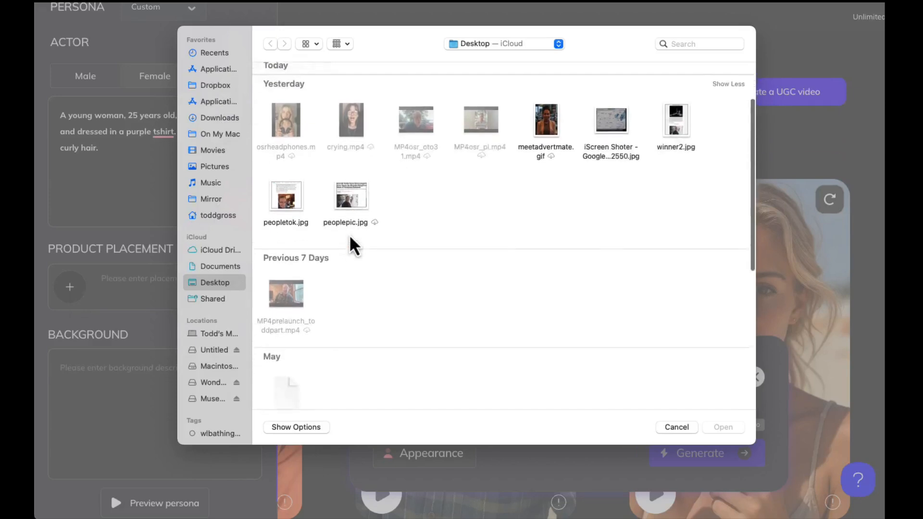
scroll(344, 291, up, 10)
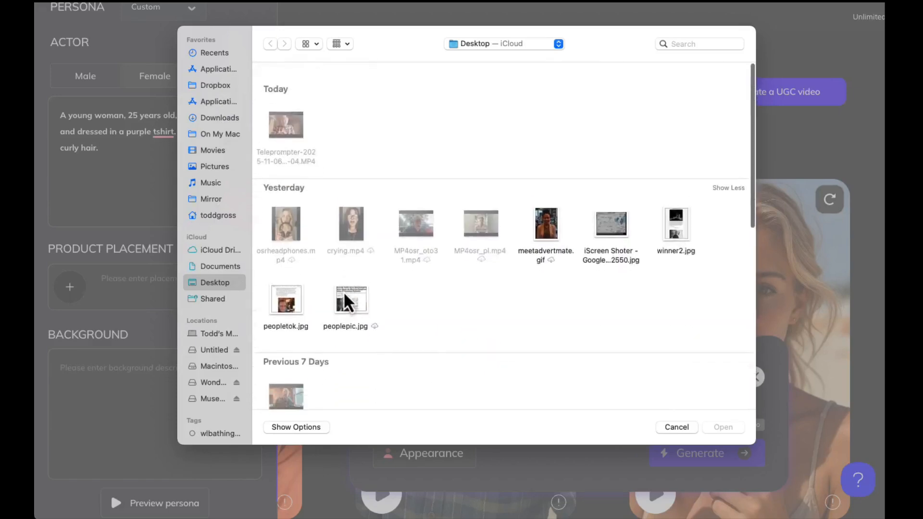
scroll(344, 291, down, 10)
click(547, 365)
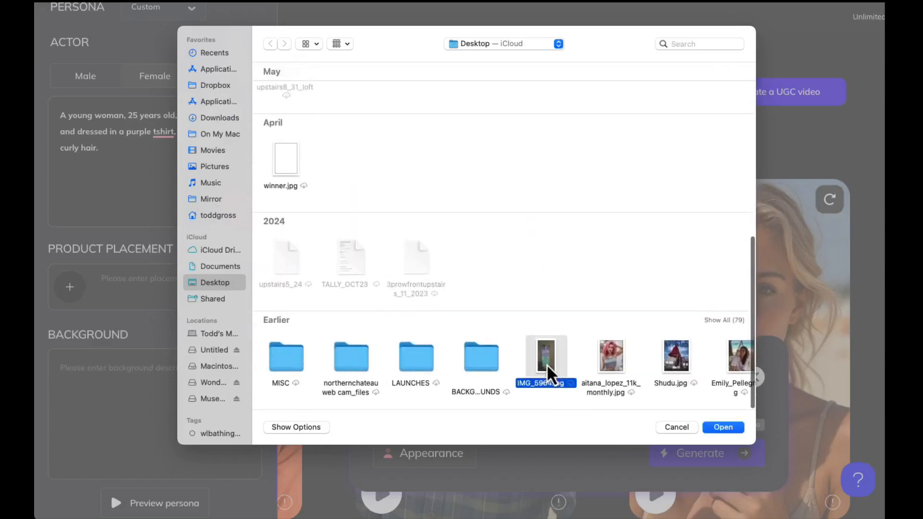
click(723, 427)
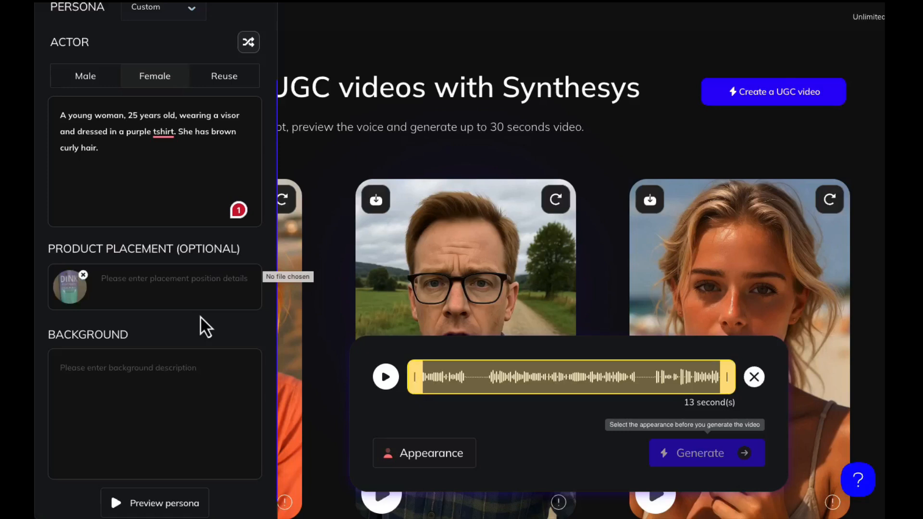
Step: Set the product placement details to "Have her hold and show this water container"
click(165, 281)
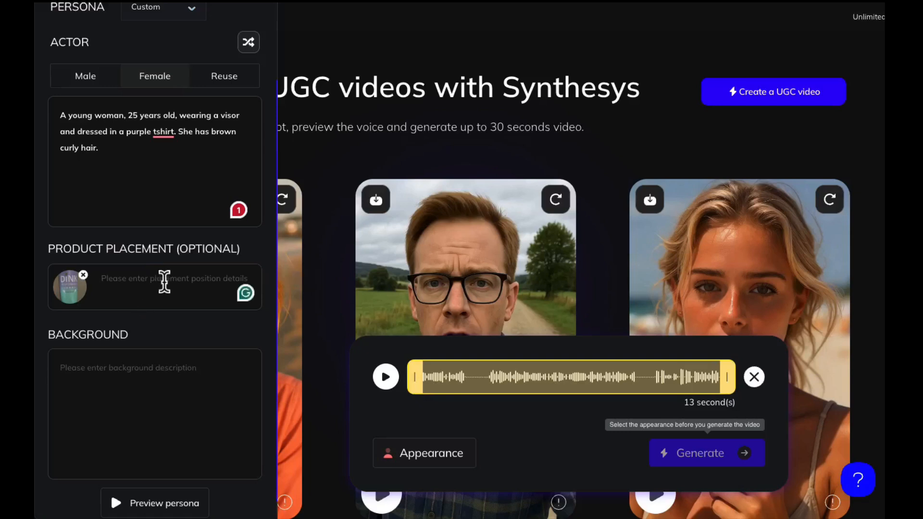
text(Have her ho)
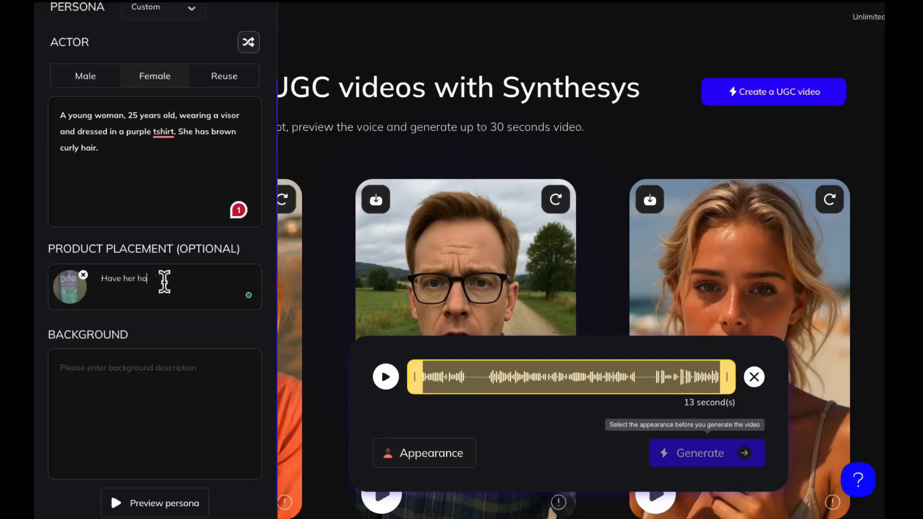
text(ld and show )
text(this )
text(water bott)
text(le to)
key(BackSpace)
key(BackSpace)
key(BackSpace)
key(BackSpace)
key(BackSpace)
key(BackSpace)
key(BackSpace)
key(BackSpace)
key(BackSpace)
key(BackSpace)
text(container)
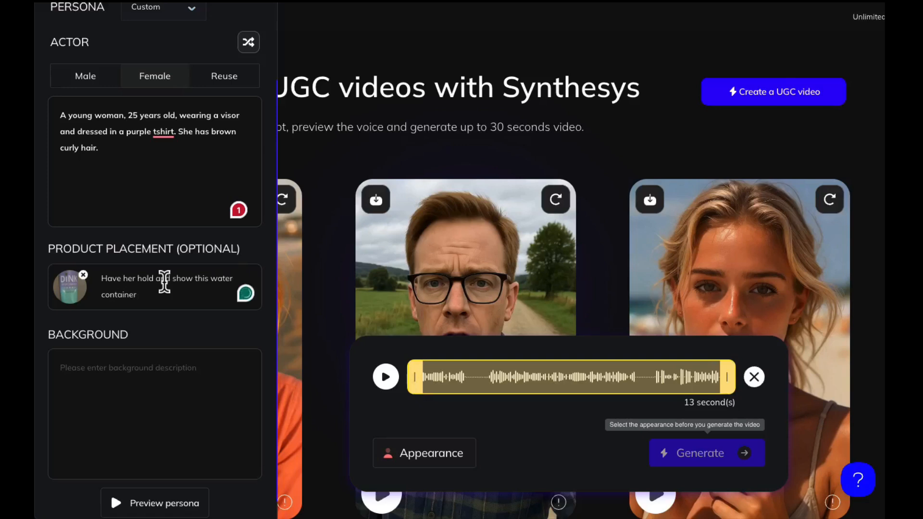
Step: Describe the background as "Pickleball court" and generate a preview of the persona
click(146, 361)
text(Pickel)
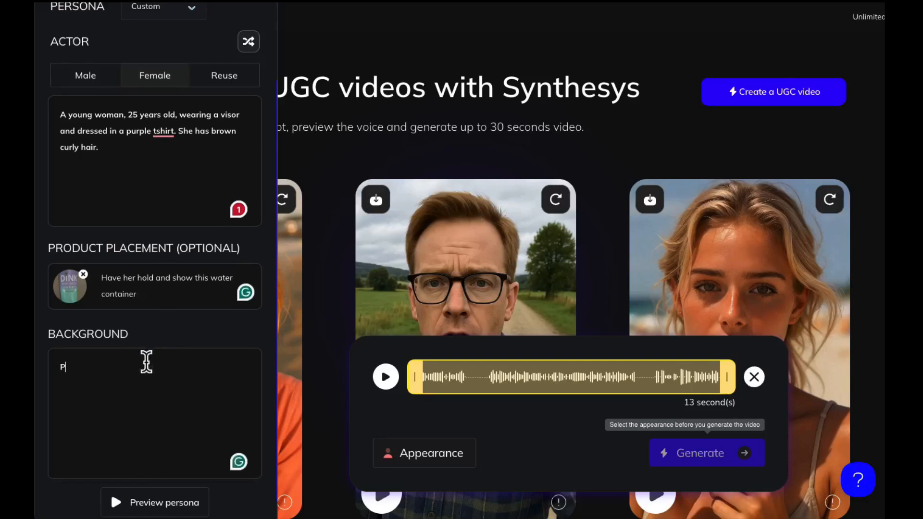
key(BackSpace)
text(leball court)
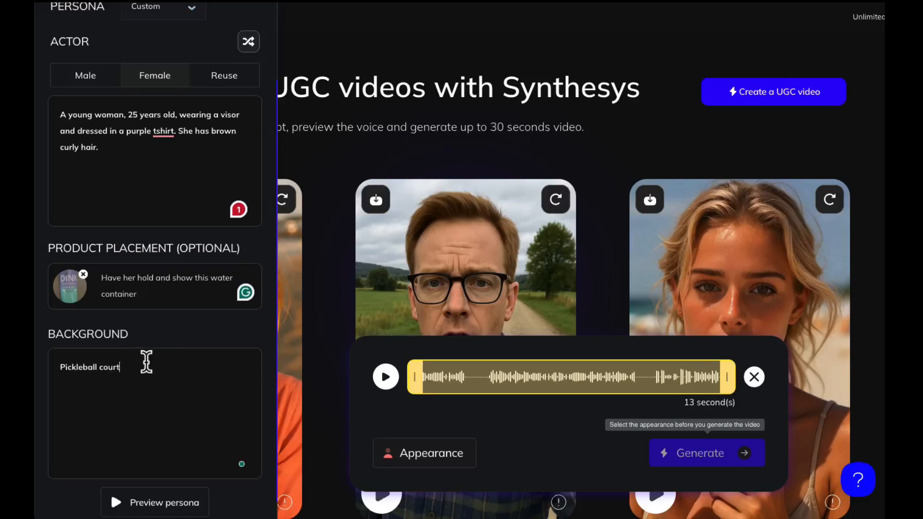
click(165, 503)
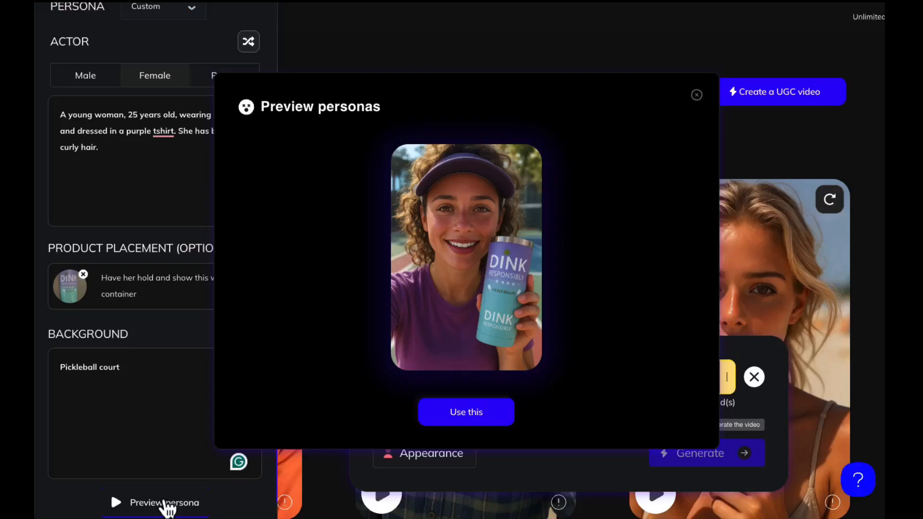
Step: Accept the previewed persona and name the video "Pickleball Audrey", keeping the quality at 720p - Normal speed
click(463, 414)
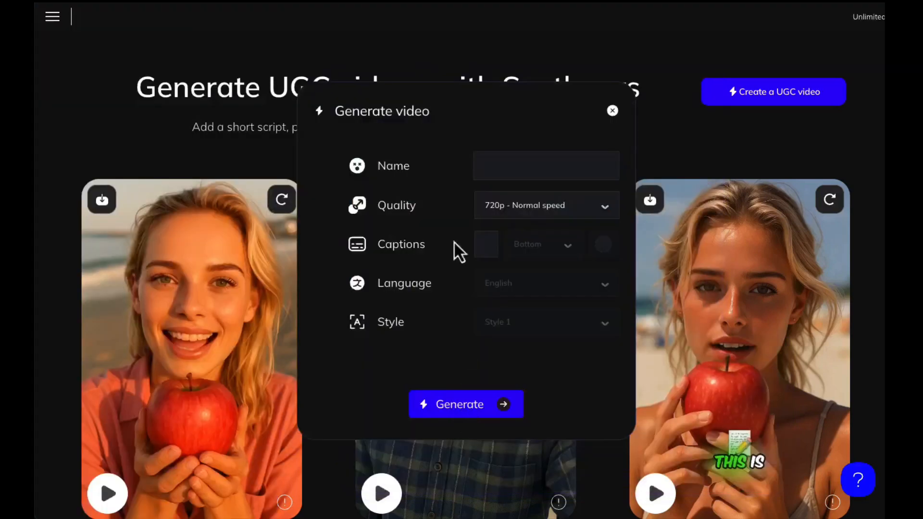
click(497, 162)
text(Pickleball Audrey)
click(552, 213)
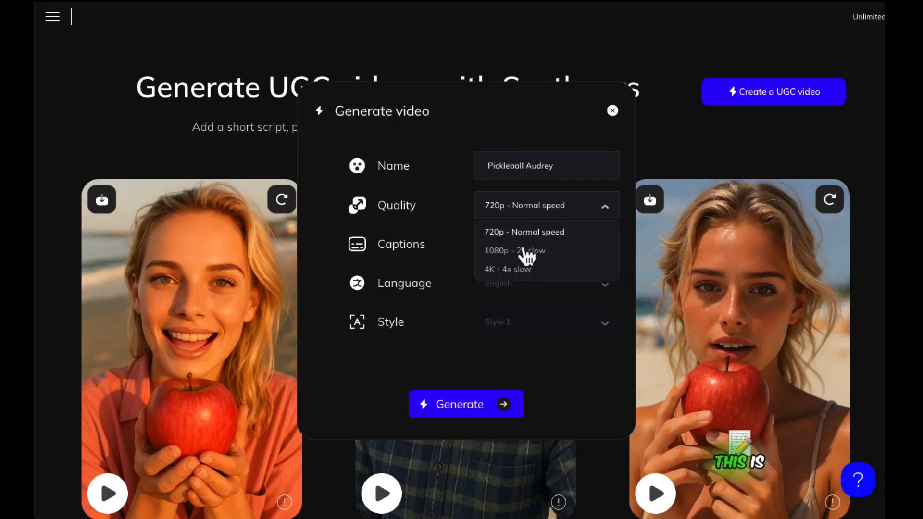
click(453, 218)
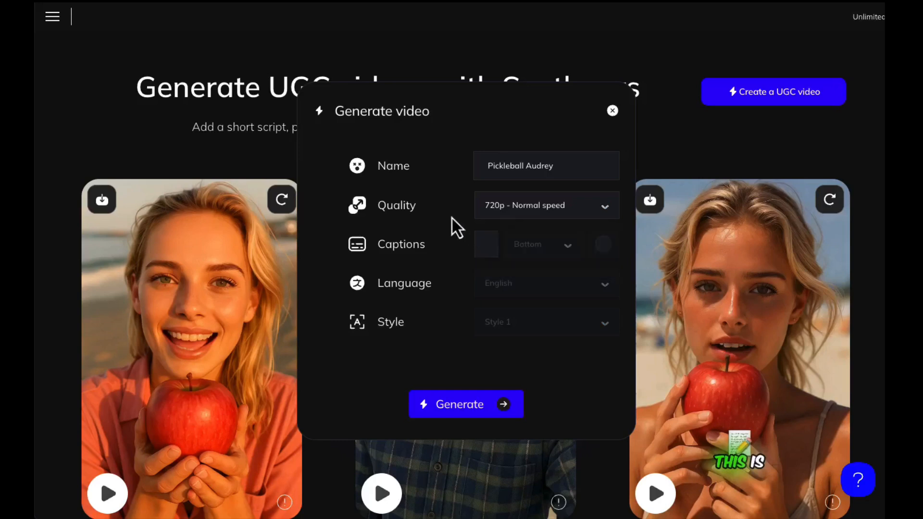
Step: Enable captions for the video and look through the caption languages, keeping English
click(487, 250)
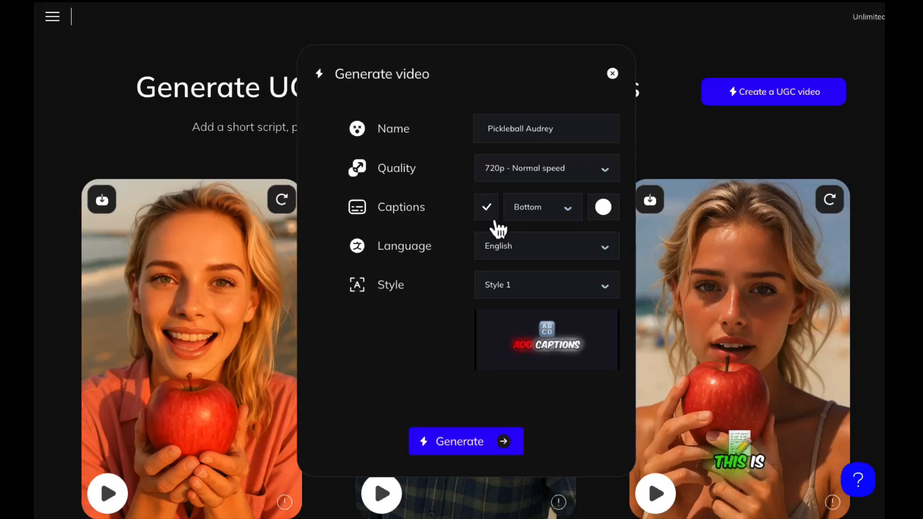
click(528, 246)
scroll(519, 291, down, 8)
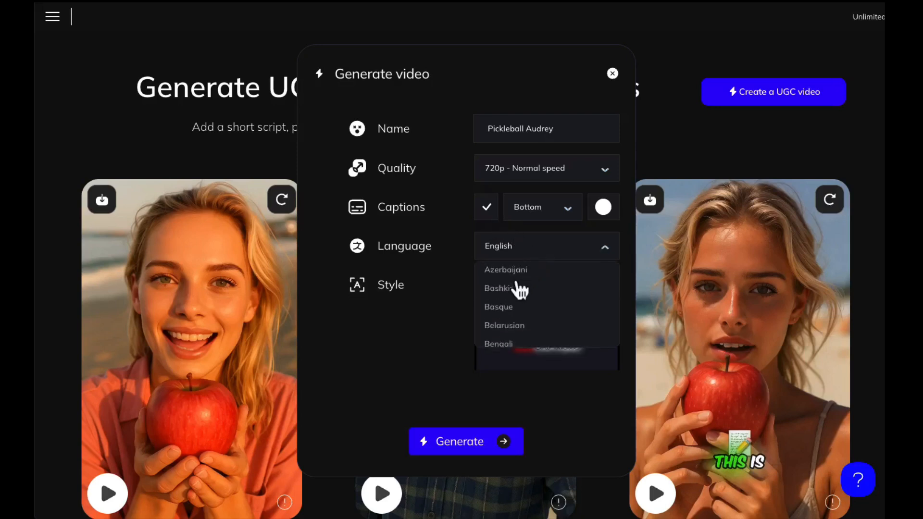
scroll(519, 291, down, 6)
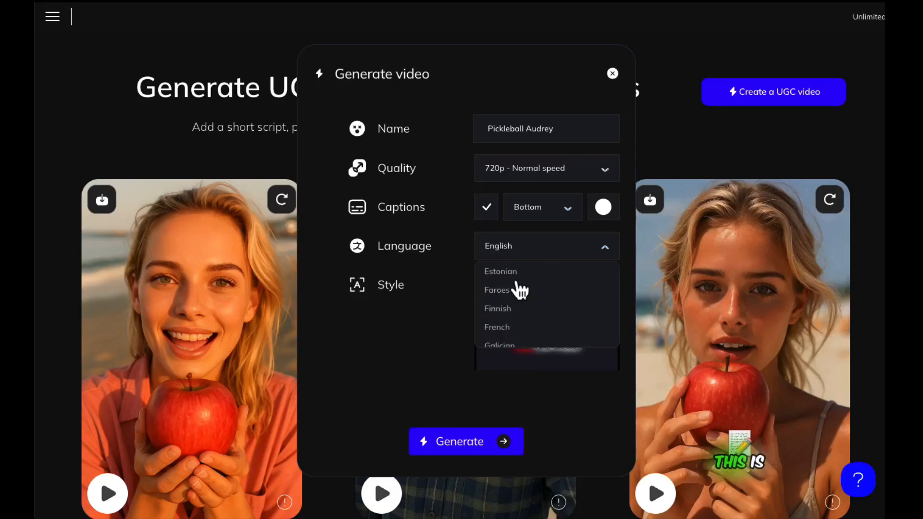
scroll(520, 290, down, 6)
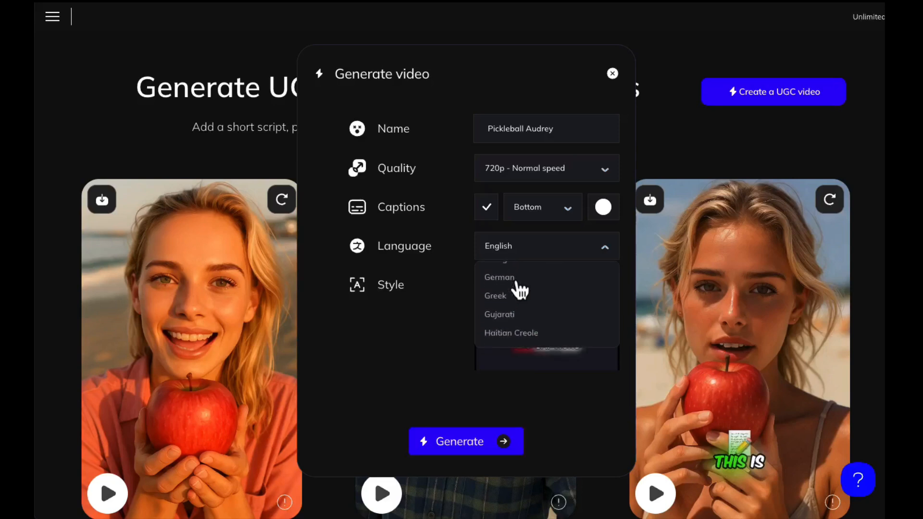
scroll(520, 290, down, 4)
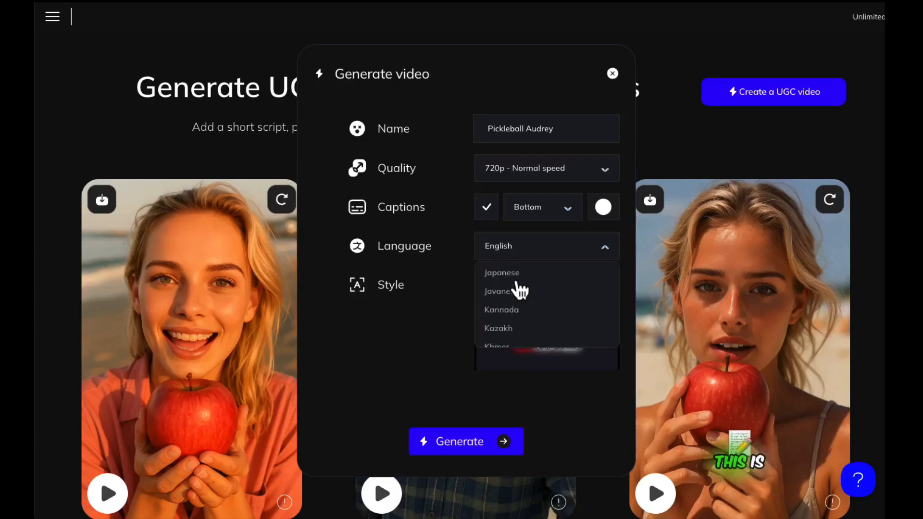
click(445, 218)
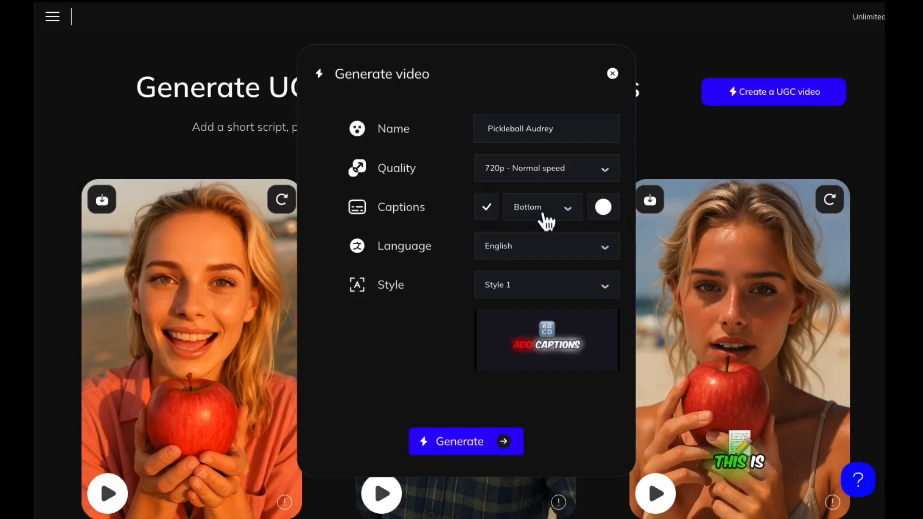
Step: Try caption Styles 2, 3, 4 and 5 in turn to compare their previews
click(513, 285)
click(498, 337)
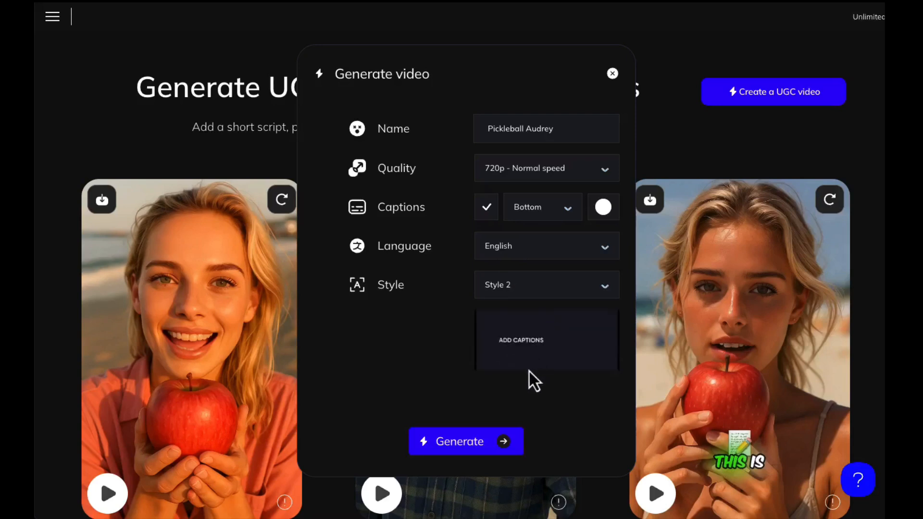
click(509, 288)
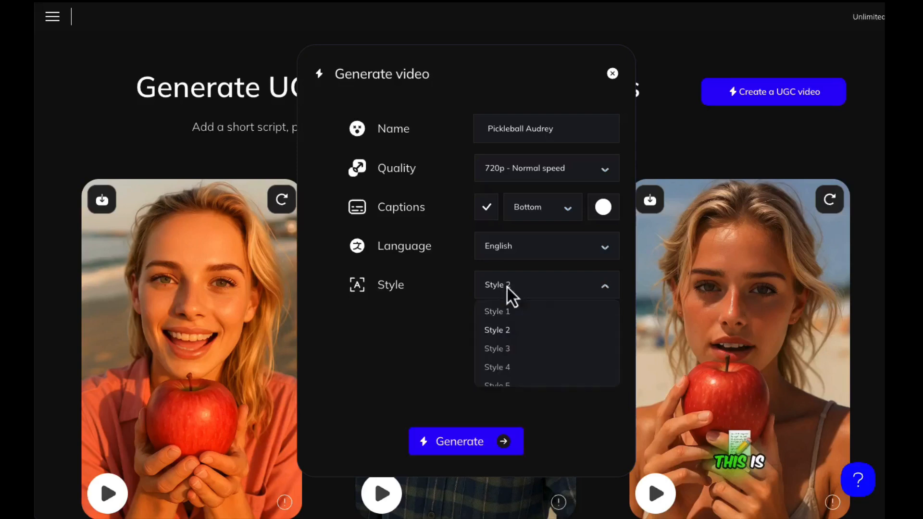
click(501, 348)
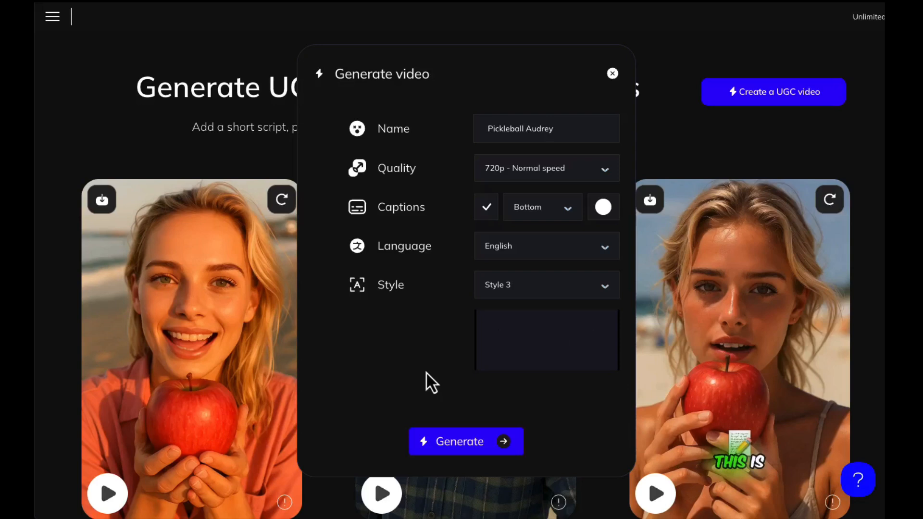
click(509, 286)
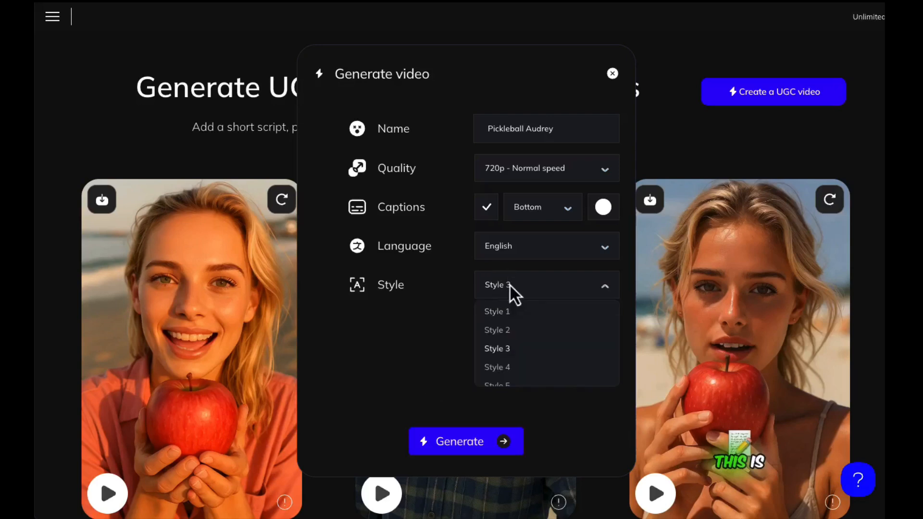
click(498, 367)
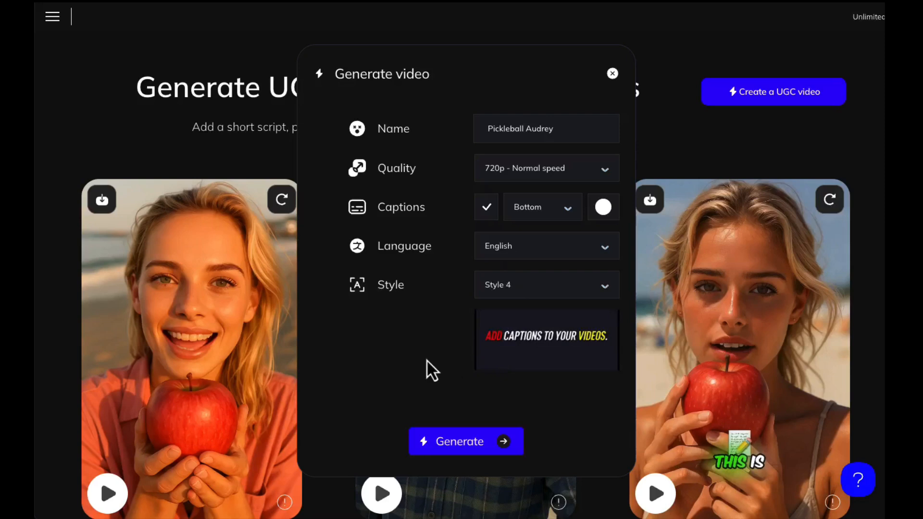
click(511, 288)
click(500, 384)
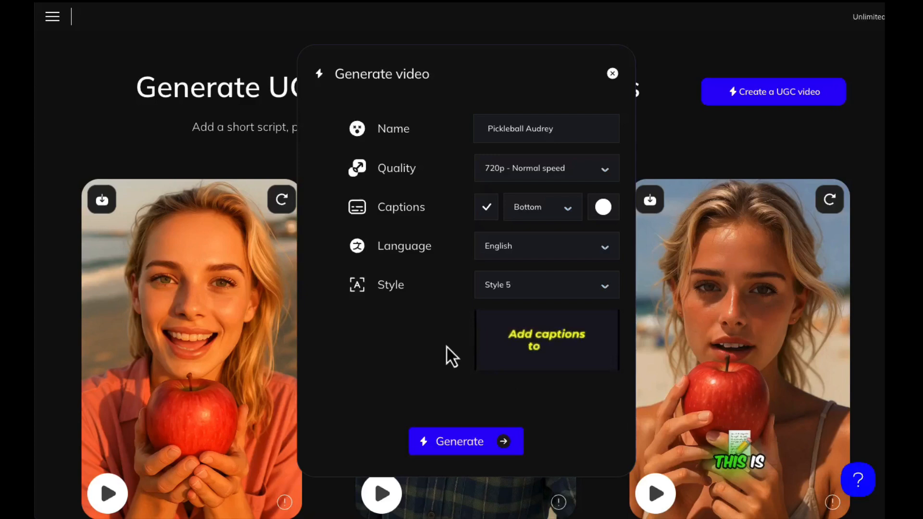
Step: Set the caption style to Style 4 and generate the video
click(508, 291)
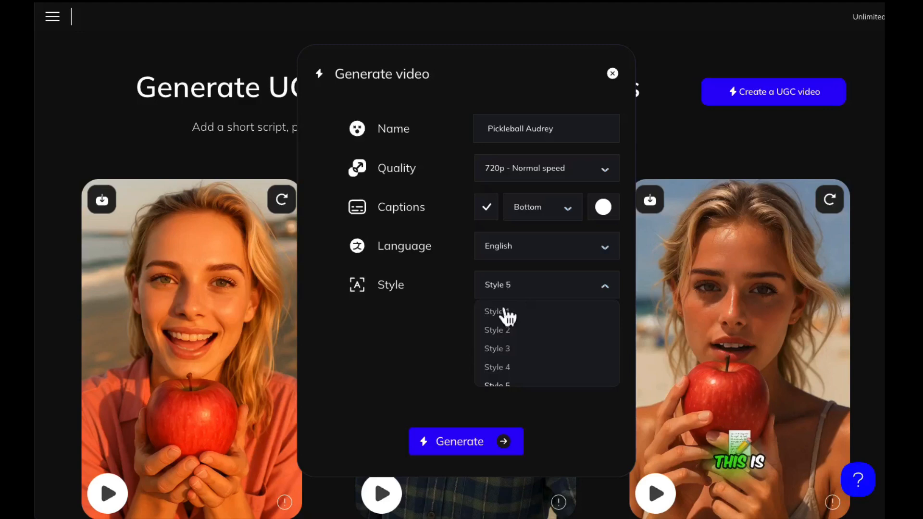
click(504, 371)
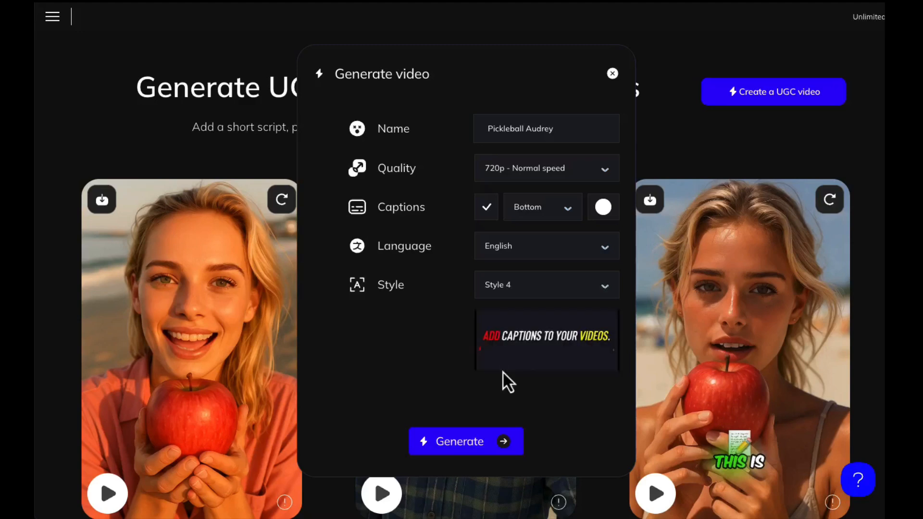
click(473, 447)
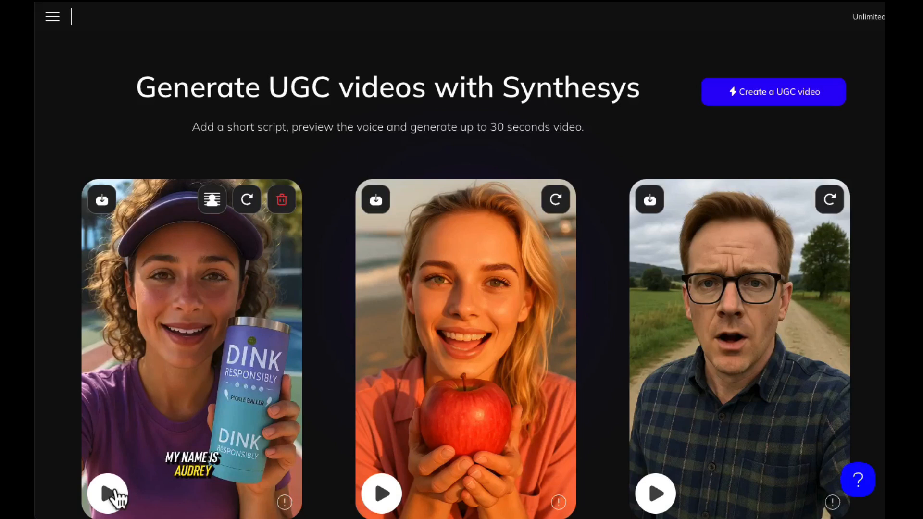
Step: Play the finished pickleball tumbler video and download it
scroll(114, 491, down, 1)
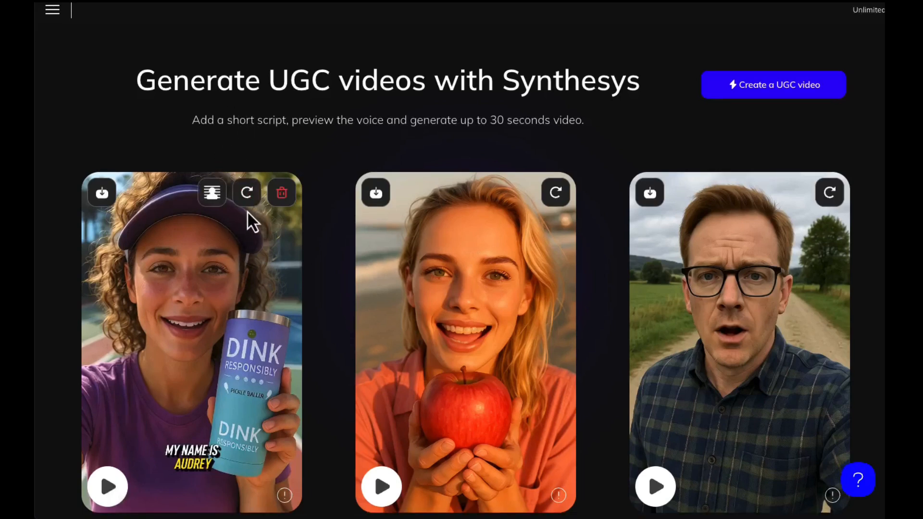
scroll(247, 212, up, 1)
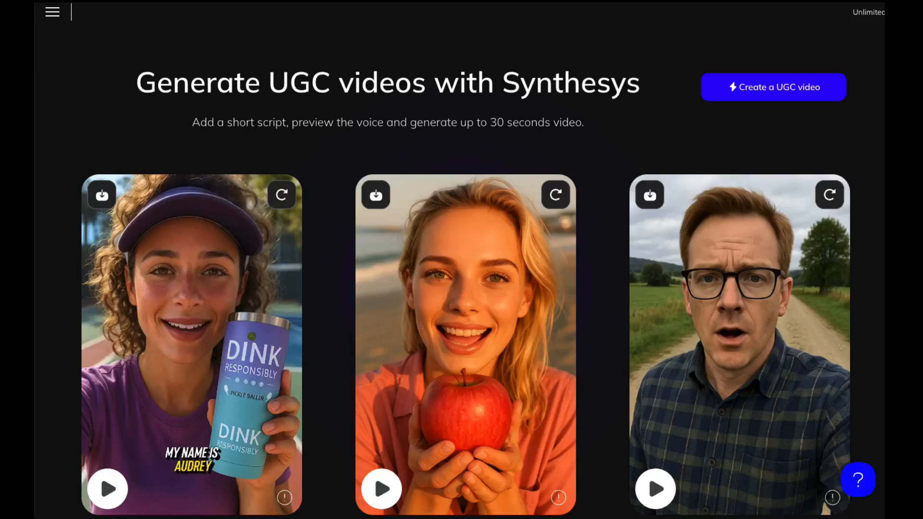
click(96, 500)
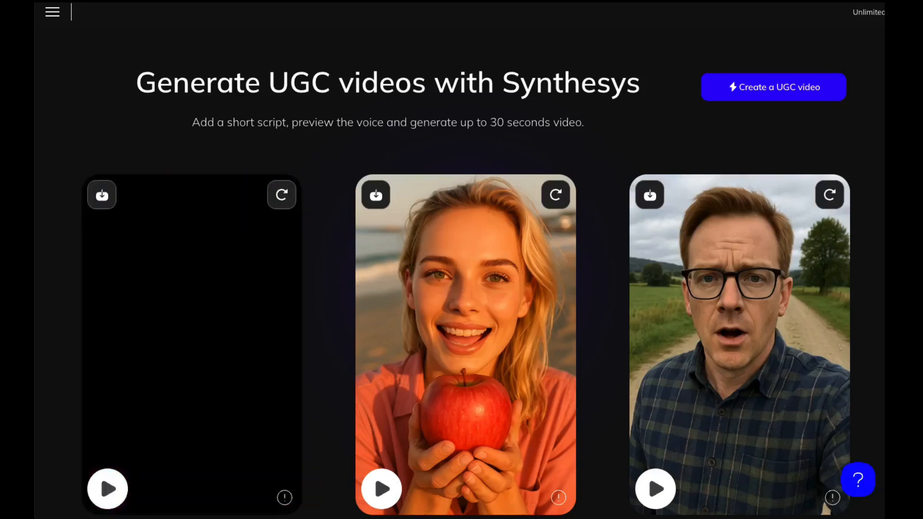
mouse_move(137, 319)
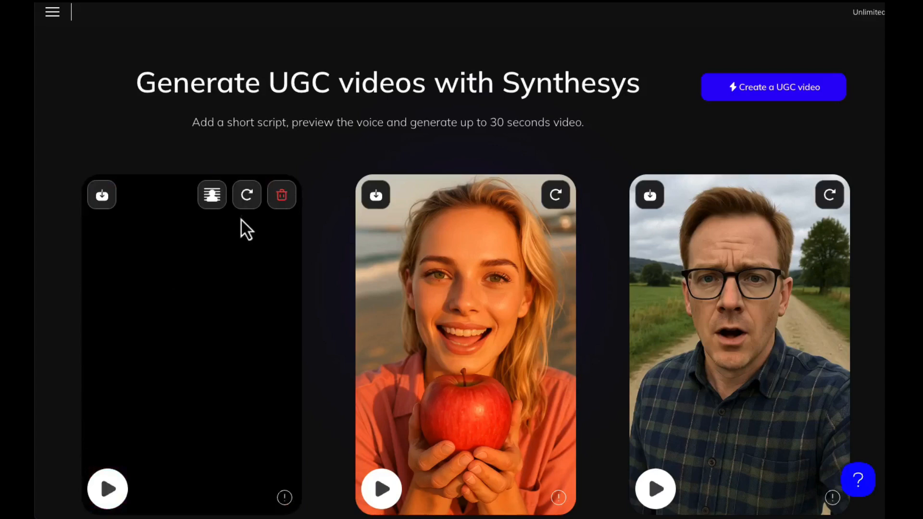
click(103, 198)
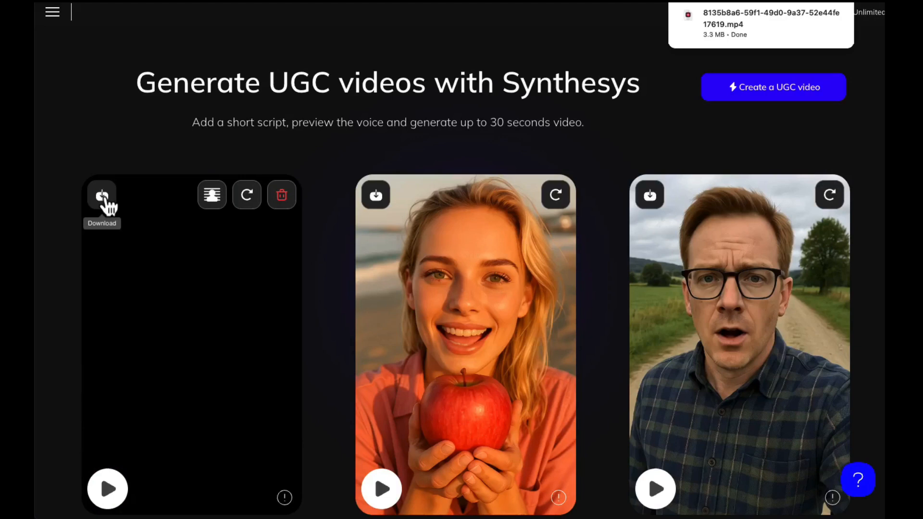
Step: Reuse the pickleball persona with generated audio and enter an English script thanking water bottle buyers and promoting her professional brand of eye liner
click(249, 202)
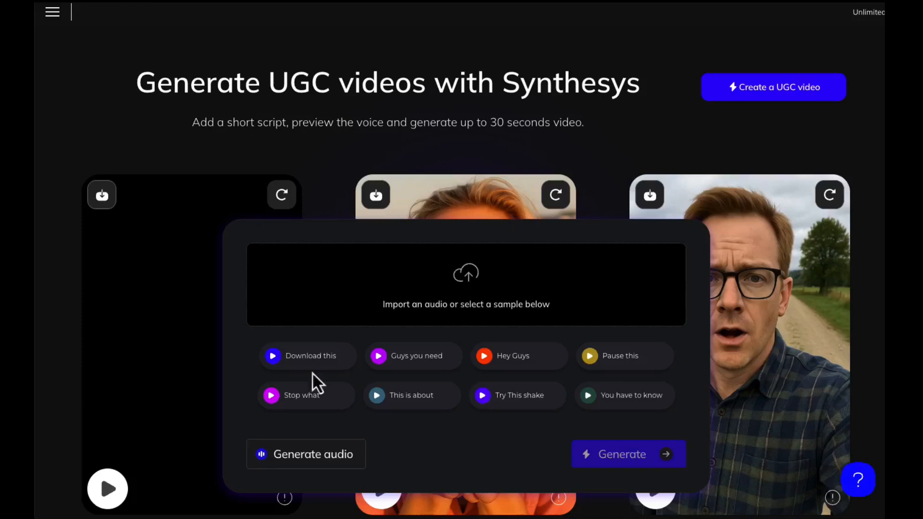
click(304, 456)
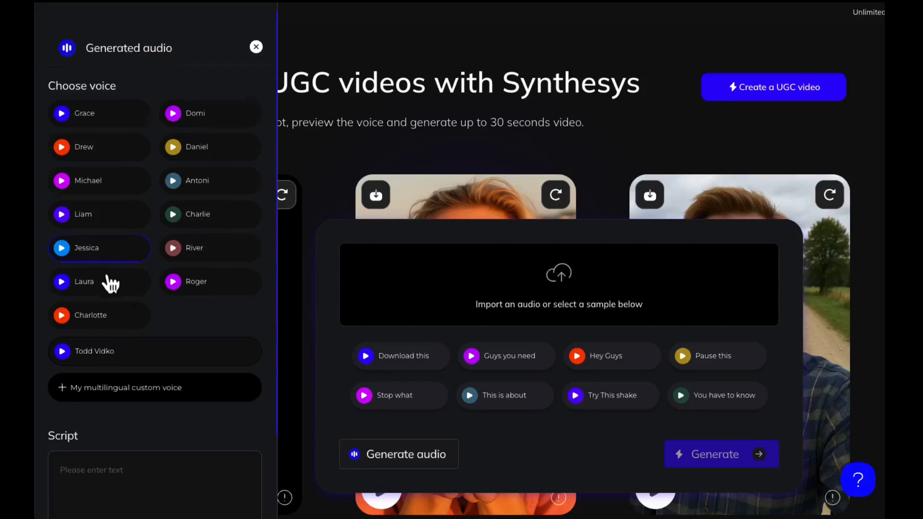
scroll(110, 283, down, 2)
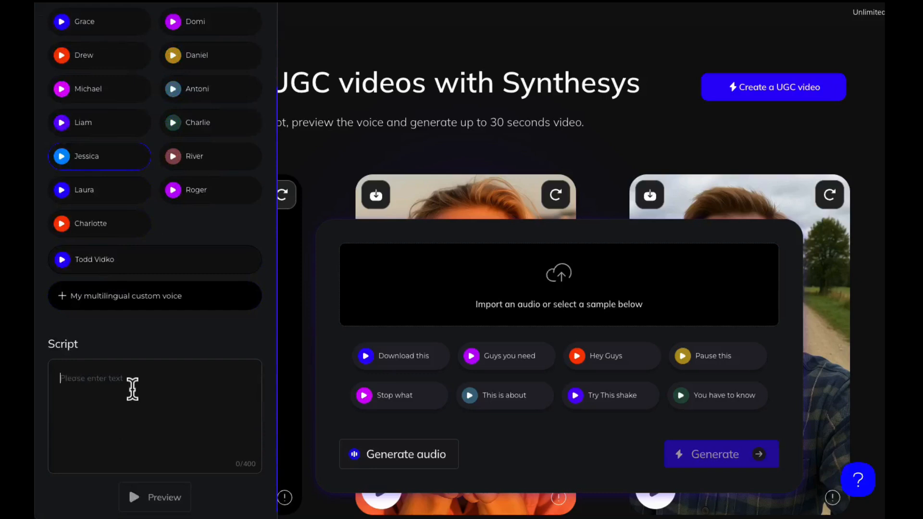
text(T)
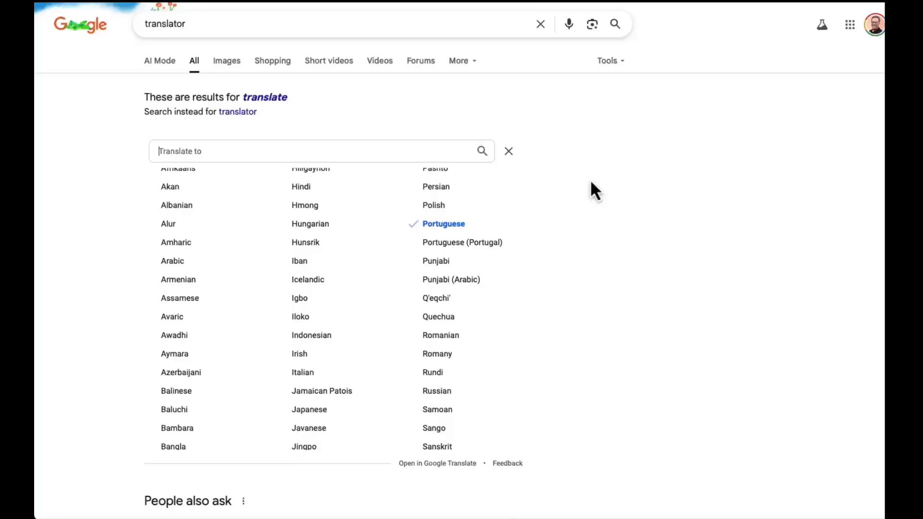
Step: Switch to Google's translator, translate the English script into Spanish and copy the translated text
scroll(574, 183, down, 3)
scroll(433, 228, down, 5)
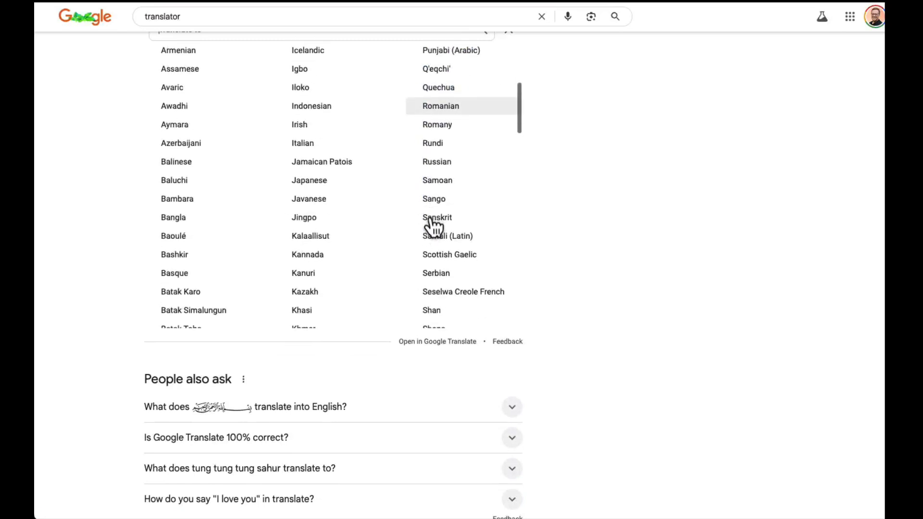
scroll(433, 228, down, 5)
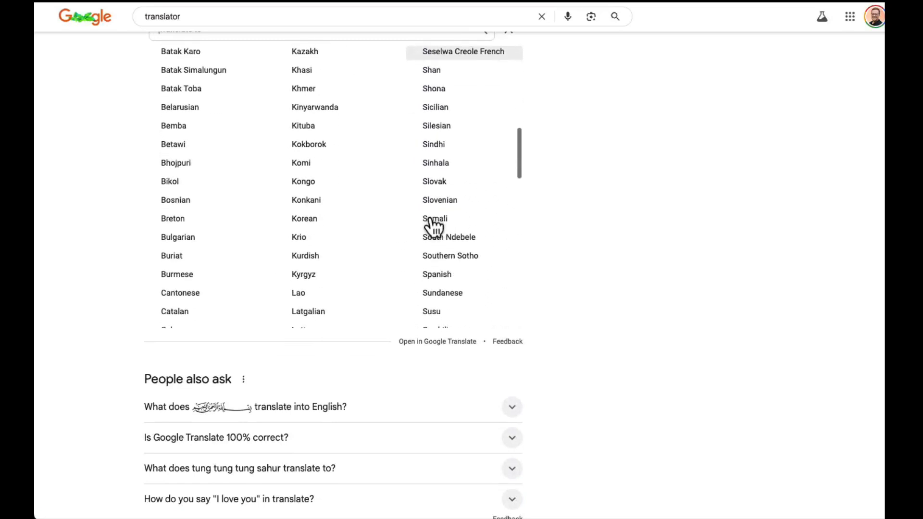
click(439, 234)
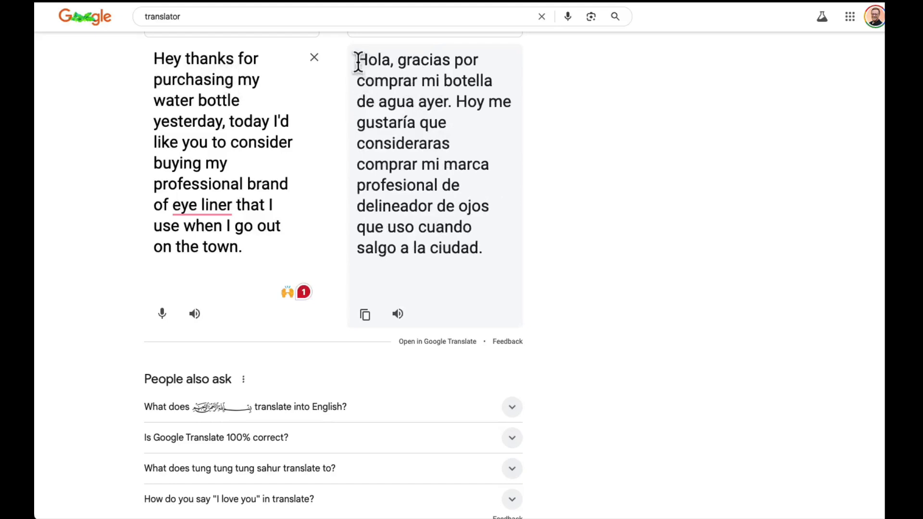
drag(358, 61, 482, 255)
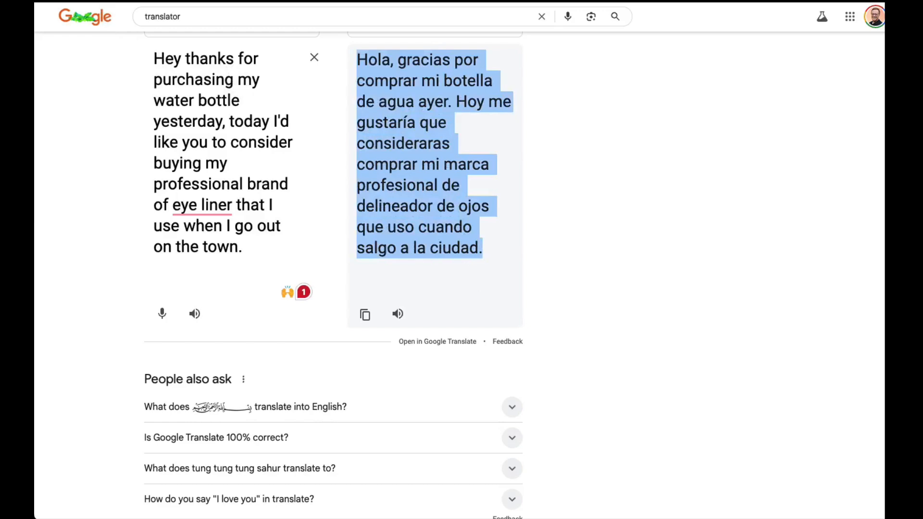
click(52, 1)
click(57, 9)
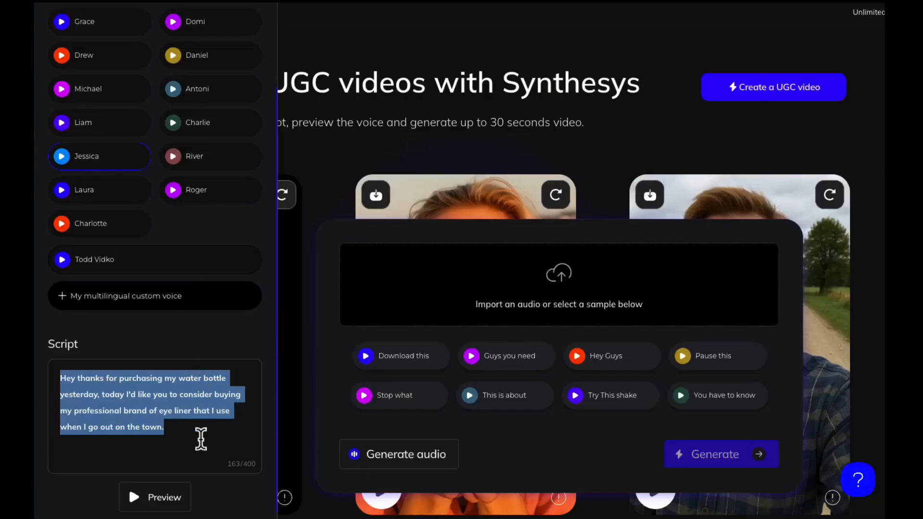
Step: Replace the English script in Synthesys with the copied Spanish translation and generate the audio preview
click(191, 438)
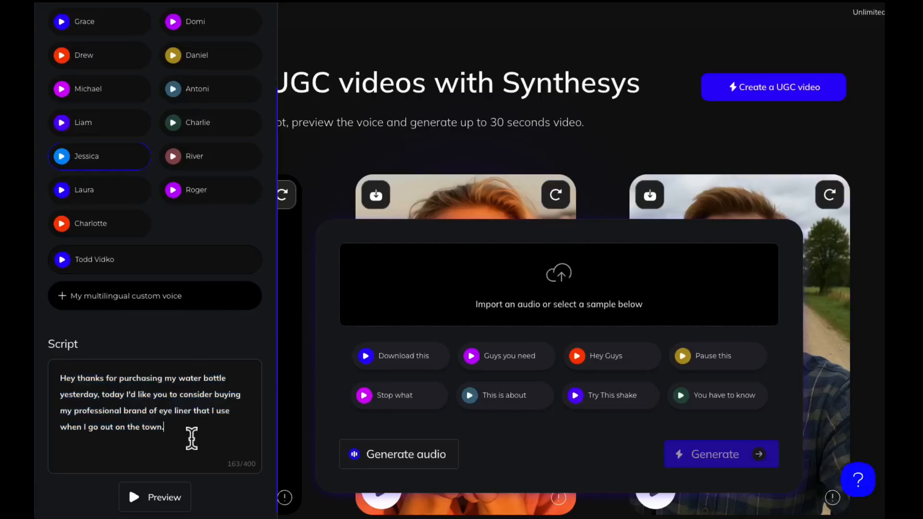
drag(163, 430, 36, 386)
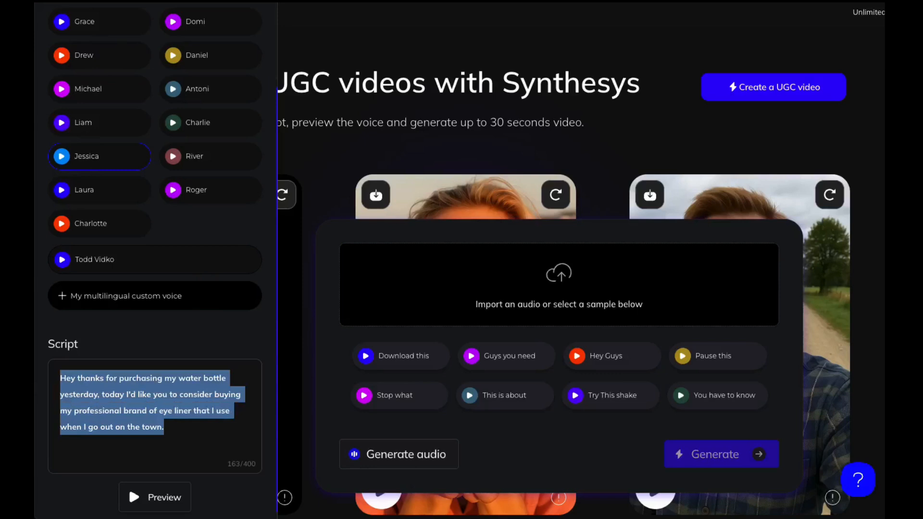
click(52, 1)
click(41, 17)
key(super+v)
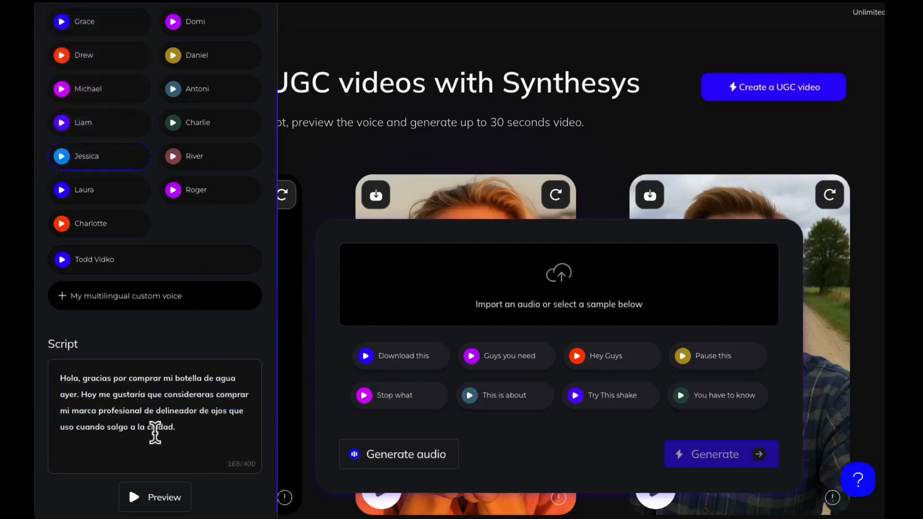
click(161, 500)
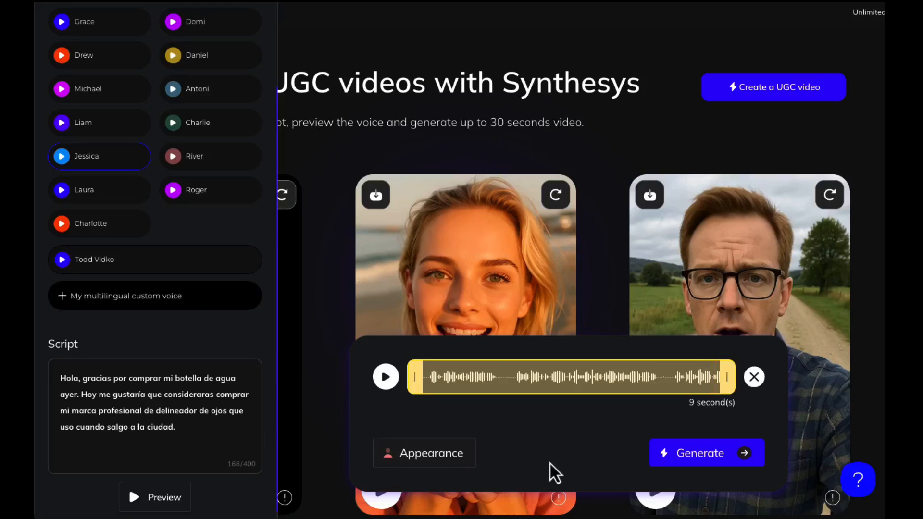
Step: Describe the reused persona's changed appearance as "Dressed formally in an off white blouse"
click(410, 457)
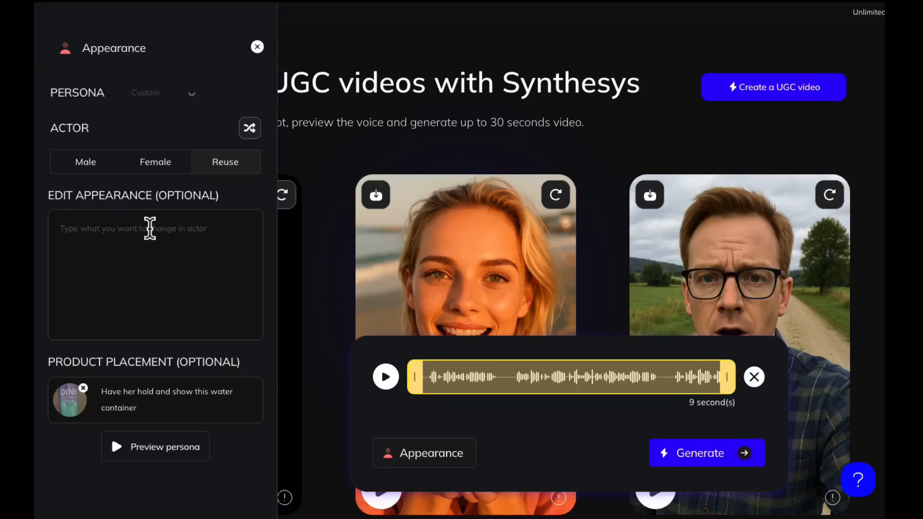
click(149, 228)
text(Drse)
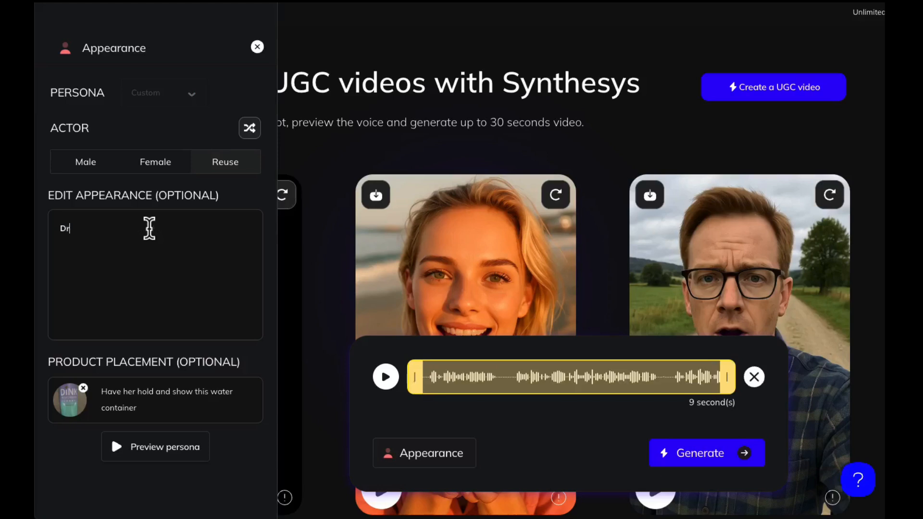
key(BackSpace)
key(BackSpace)
text(essed casually in a white )
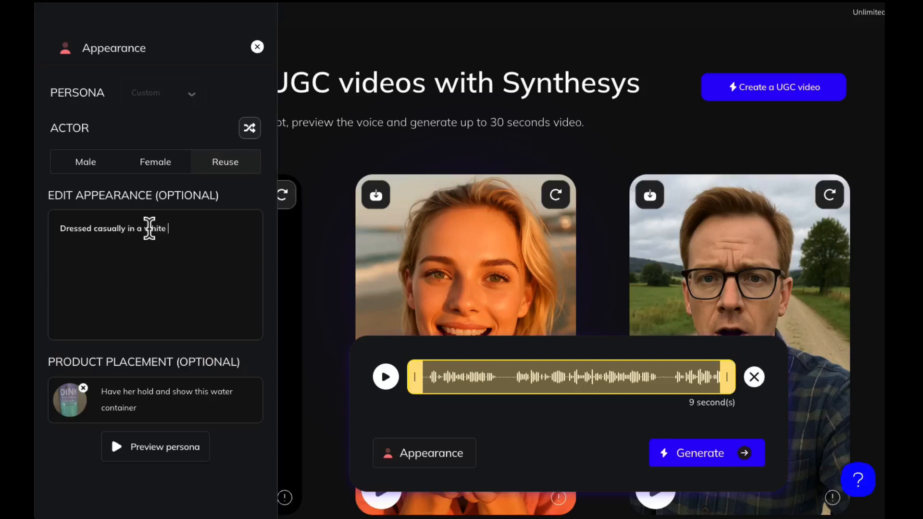
text(tshirt)
key(BackSpace)
key(BackSpace)
key(BackSpace)
key(BackSpace)
key(BackSpace)
key(BackSpace)
key(BackSpace)
key(BackSpace)
key(BackSpace)
key(BackSpace)
key(BackSpace)
key(BackSpace)
key(BackSpace)
key(BackSpace)
key(BackSpace)
key(BackSpace)
key(BackSpace)
key(BackSpace)
key(BackSpace)
key(BackSpace)
key(BackSpace)
key(BackSpace)
key(BackSpace)
key(BackSpace)
key(BackSpace)
key(BackSpace)
text(formally in an off white blouse)
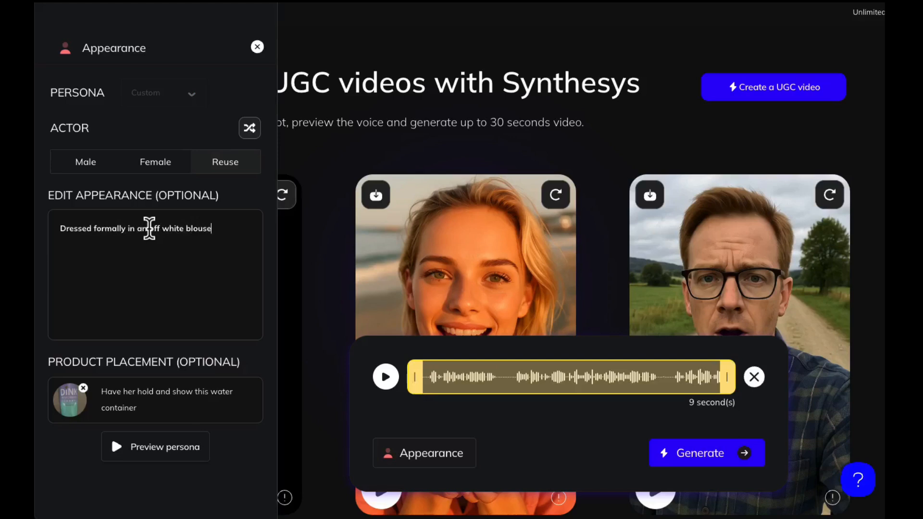
text( in her bedroom at home.)
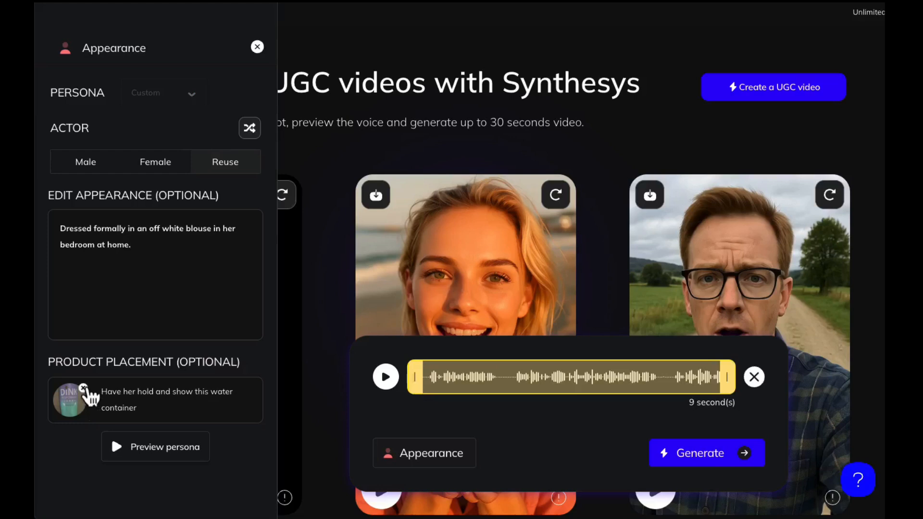
Step: Remove the water container image and its placement text, and use the previewed persona in the off white blouse
click(84, 388)
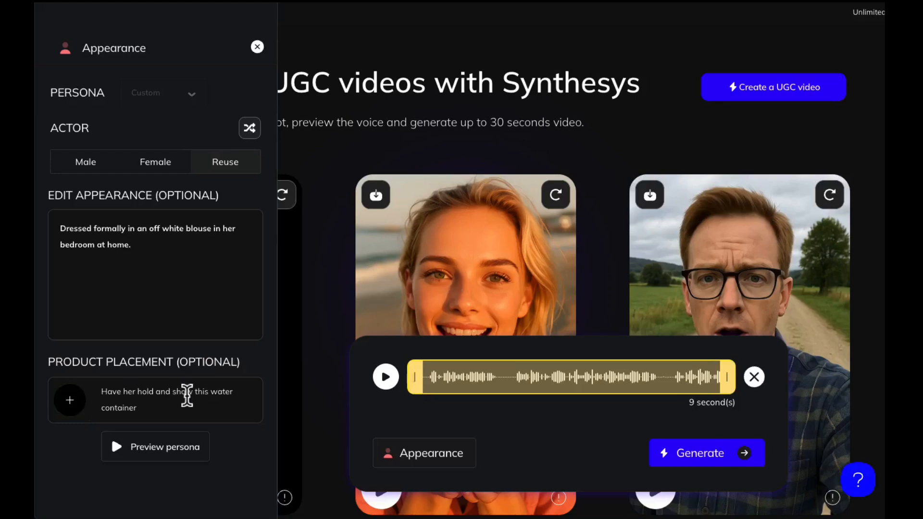
drag(139, 408, 83, 380)
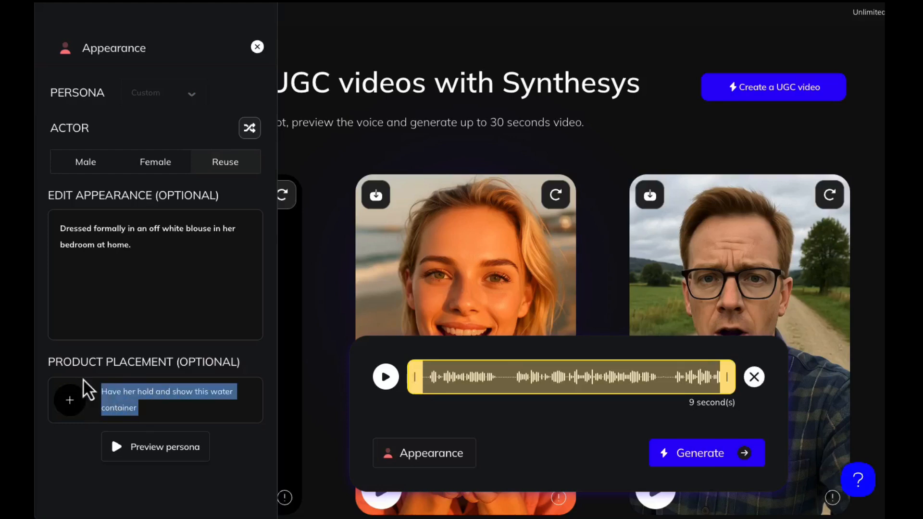
key(BackSpace)
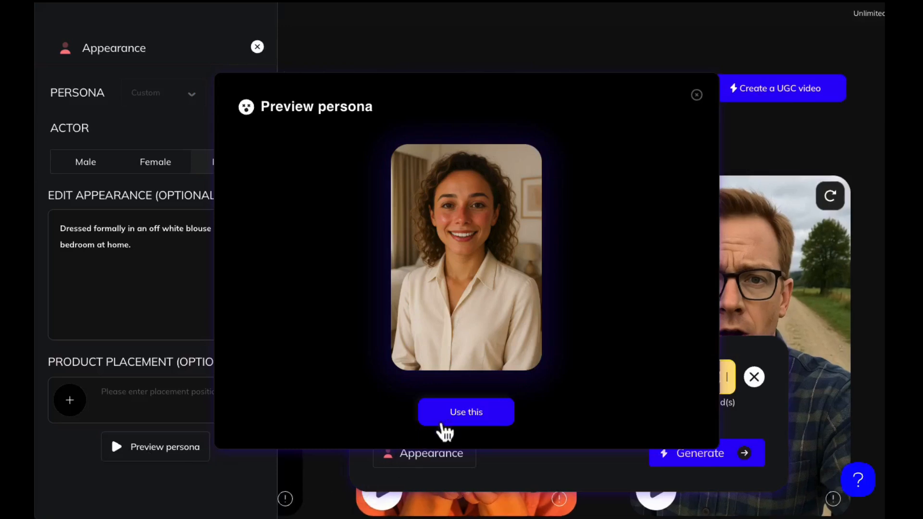
click(464, 414)
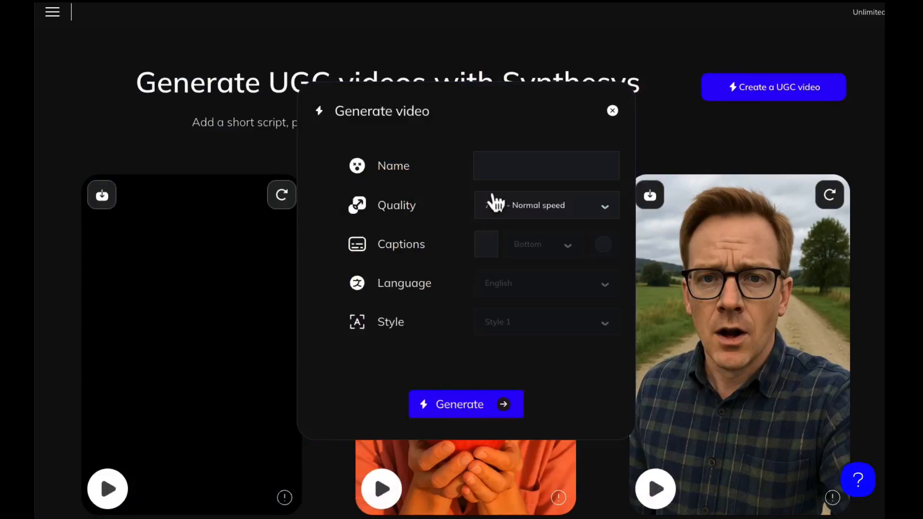
Step: Name the video with the persona's first name followed by "Spanish" and enable captions
click(491, 167)
text(Audrey Spanish)
click(501, 251)
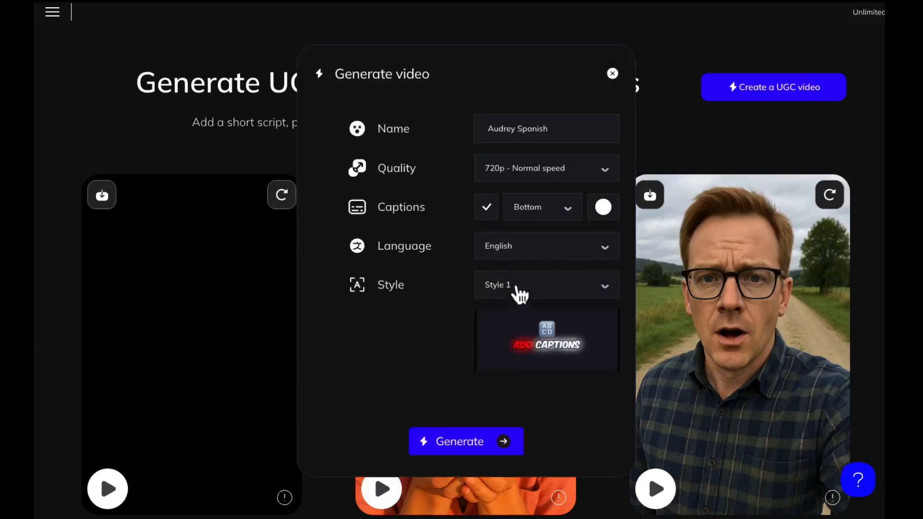
Step: Set the caption language to Spanish
click(517, 248)
scroll(533, 301, down, 15)
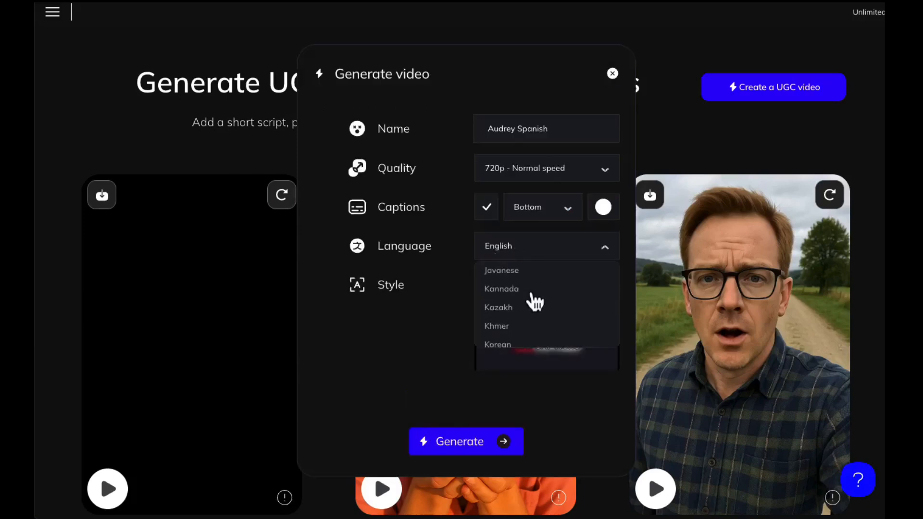
scroll(534, 302, down, 10)
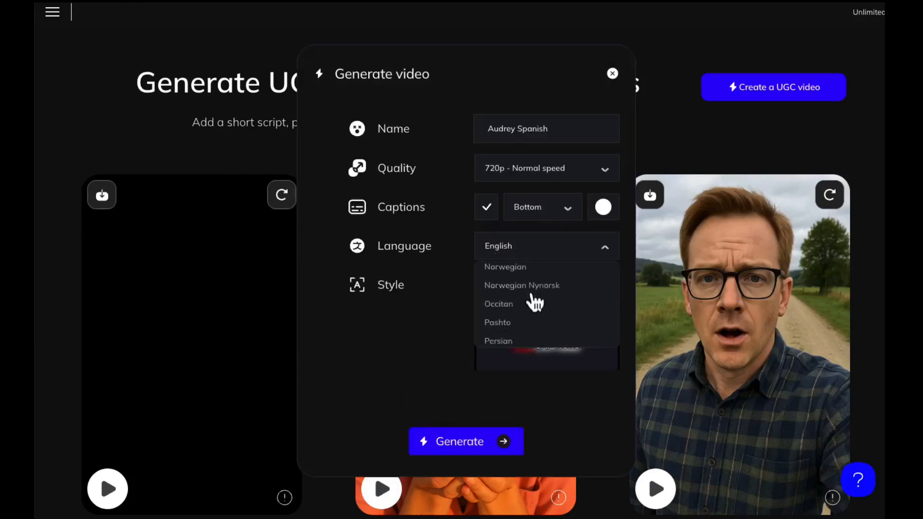
scroll(535, 302, down, 3)
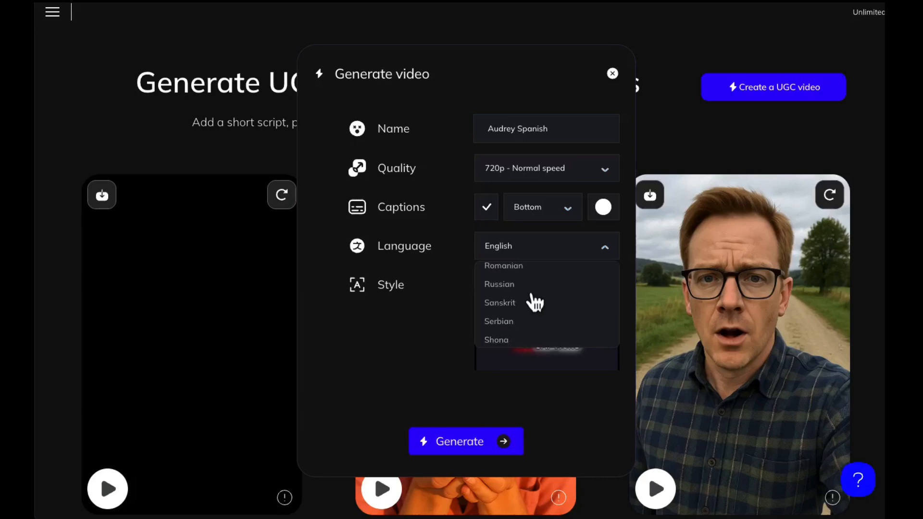
scroll(535, 302, down, 5)
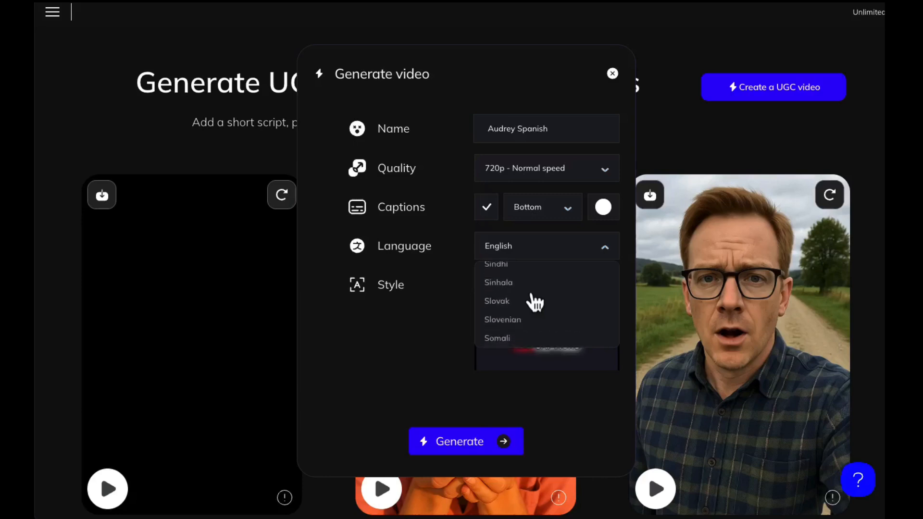
click(520, 312)
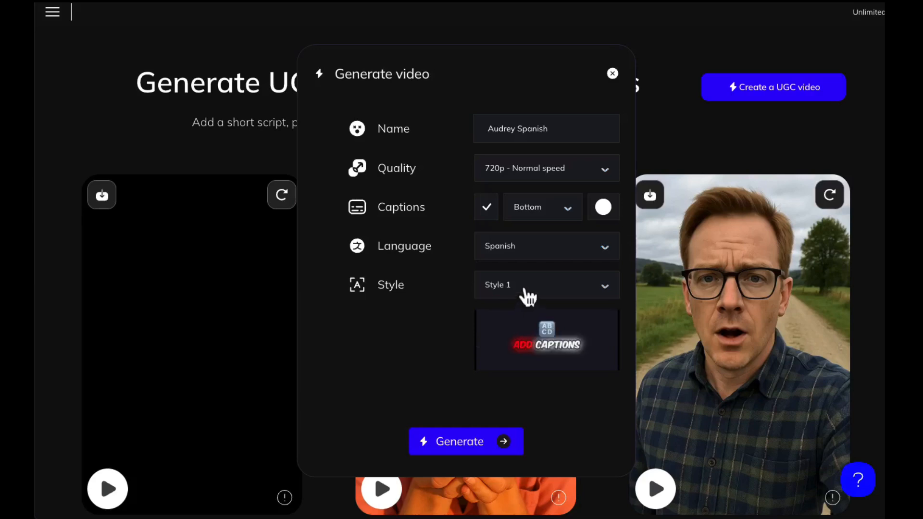
Step: Try Style 6 for the captions
click(525, 294)
scroll(536, 373, down, 1)
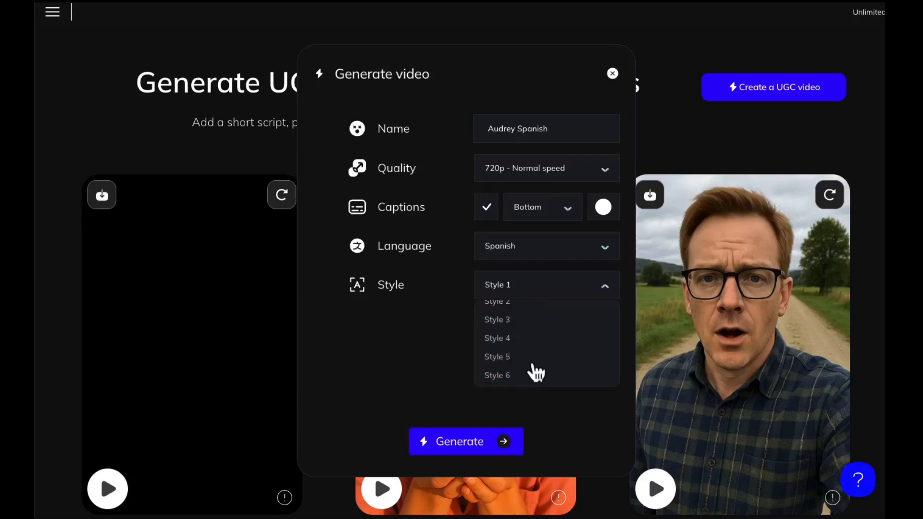
click(509, 376)
Step: Set the caption style to Style 5 and generate the Spanish video
click(520, 287)
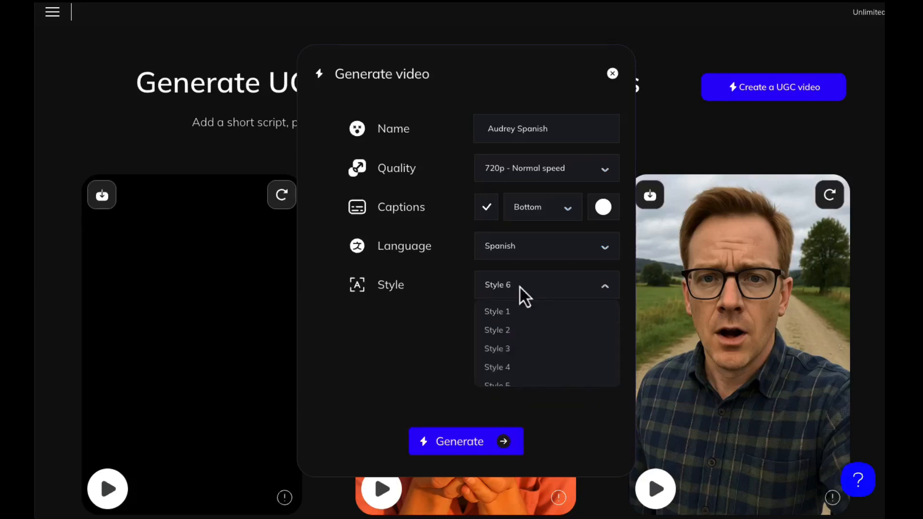
scroll(507, 375, down, 1)
click(506, 374)
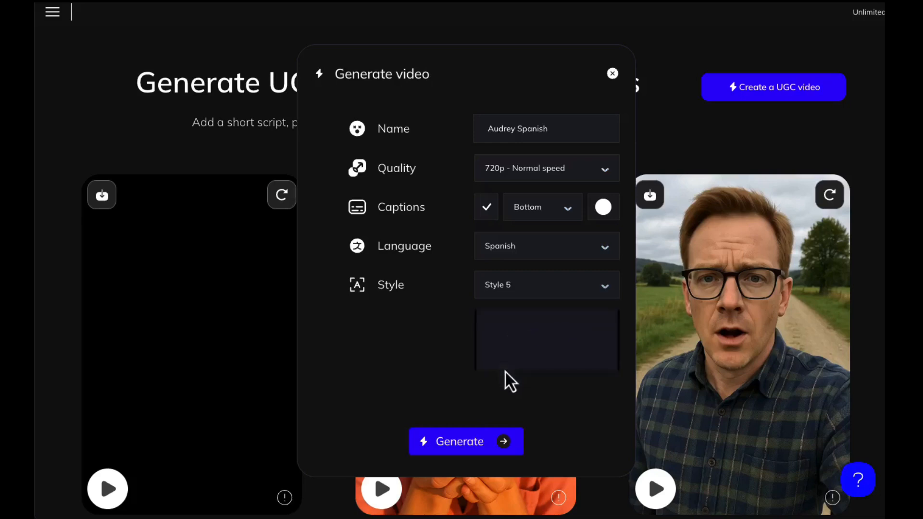
click(511, 446)
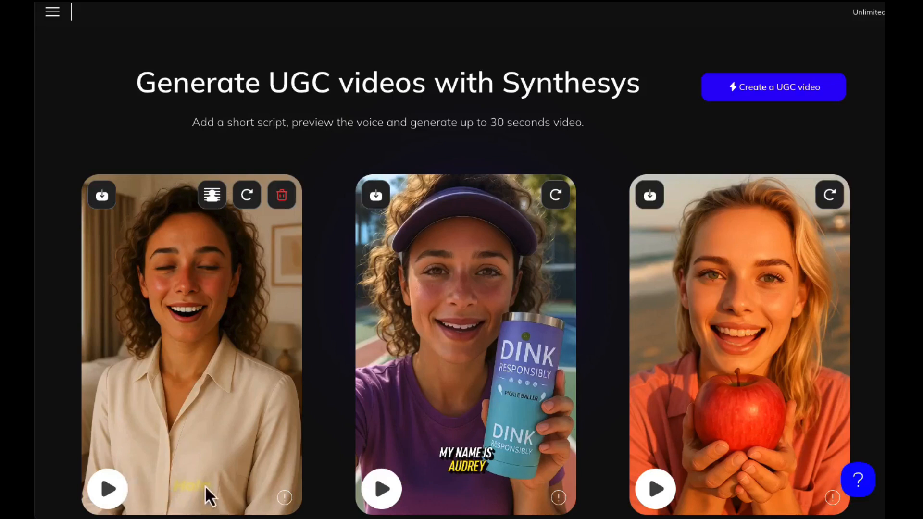
Step: Play the finished Spanish video and the earlier beach clip of the woman holding a red apple near her mouth
click(111, 491)
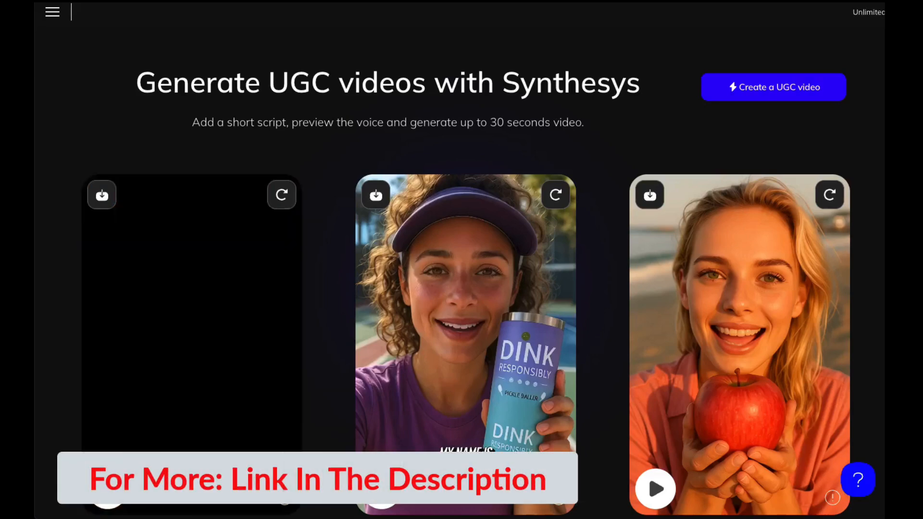
scroll(58, 439, down, 10)
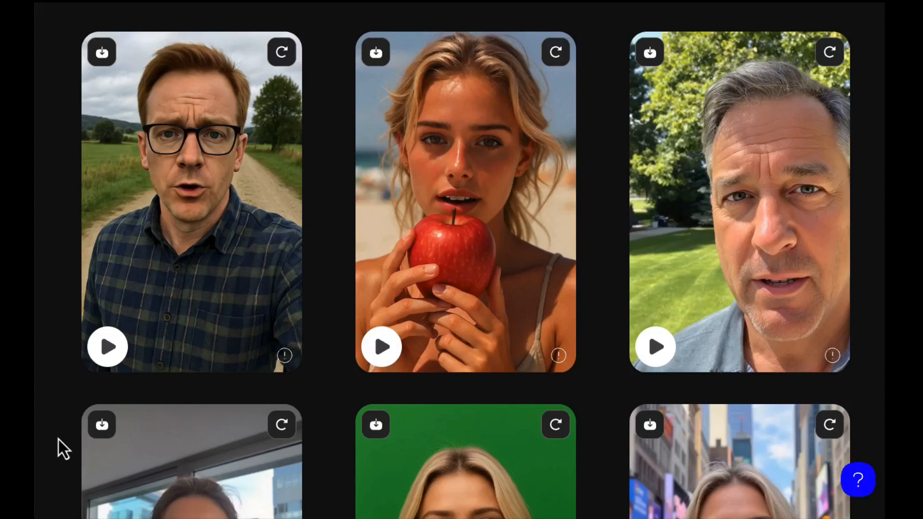
click(383, 347)
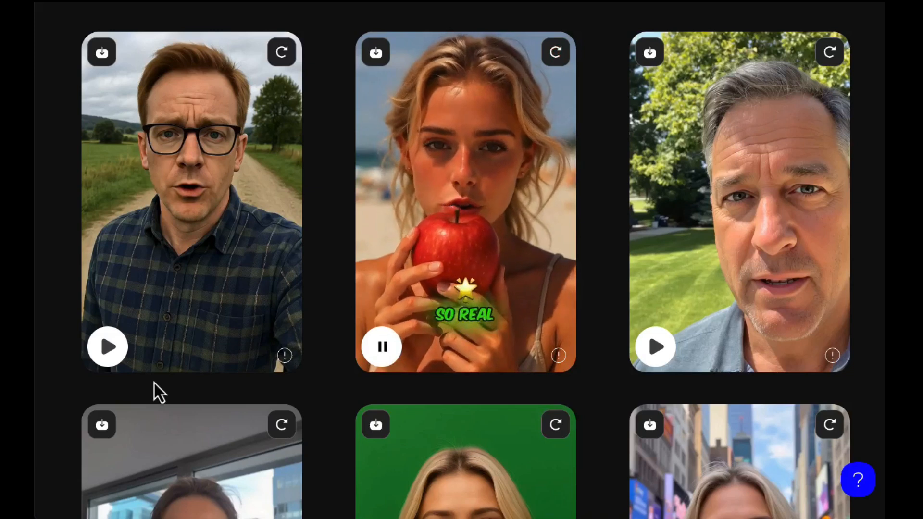